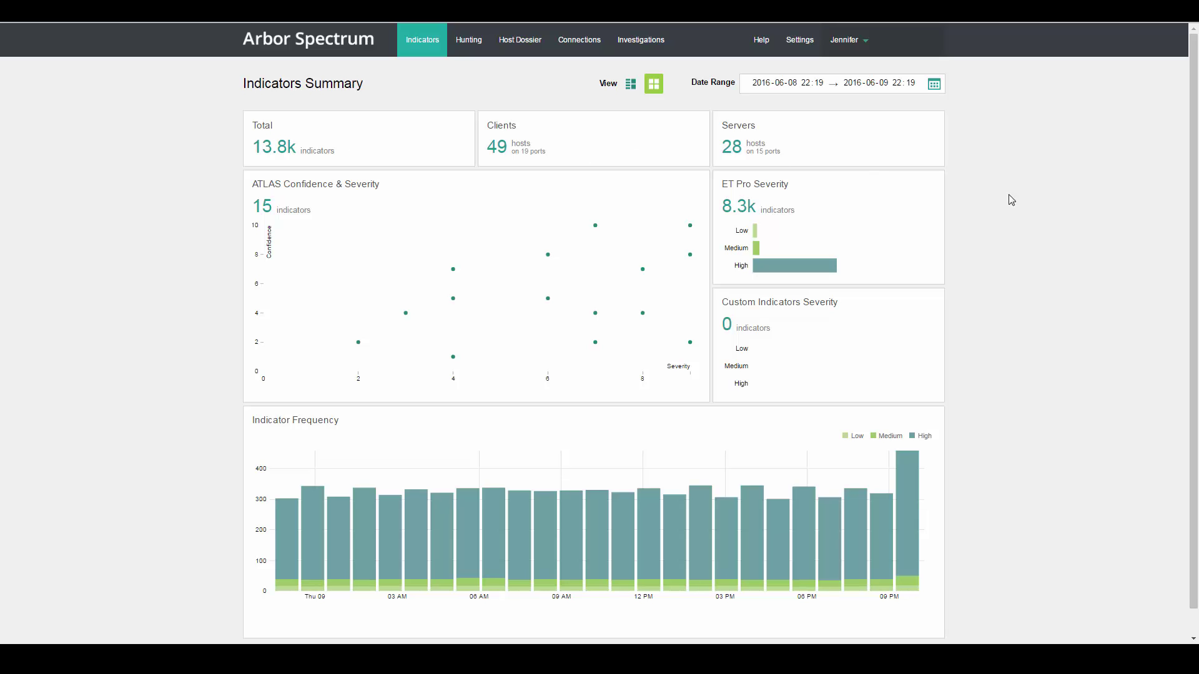
Step: Set the indicators date range to the last 28 days and filter the ATLAS plot to severity 8-9 and confidence 4-10
{"action": "left_click", "coordinate": [935, 87]}
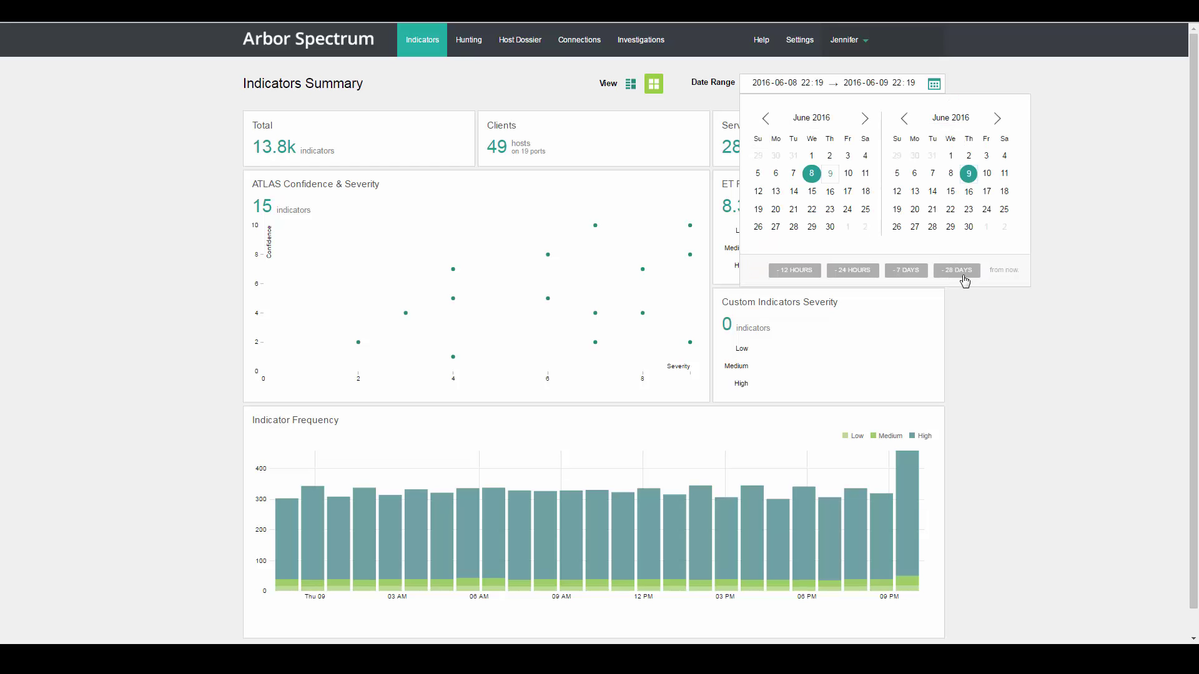
{"action": "left_click", "coordinate": [964, 277]}
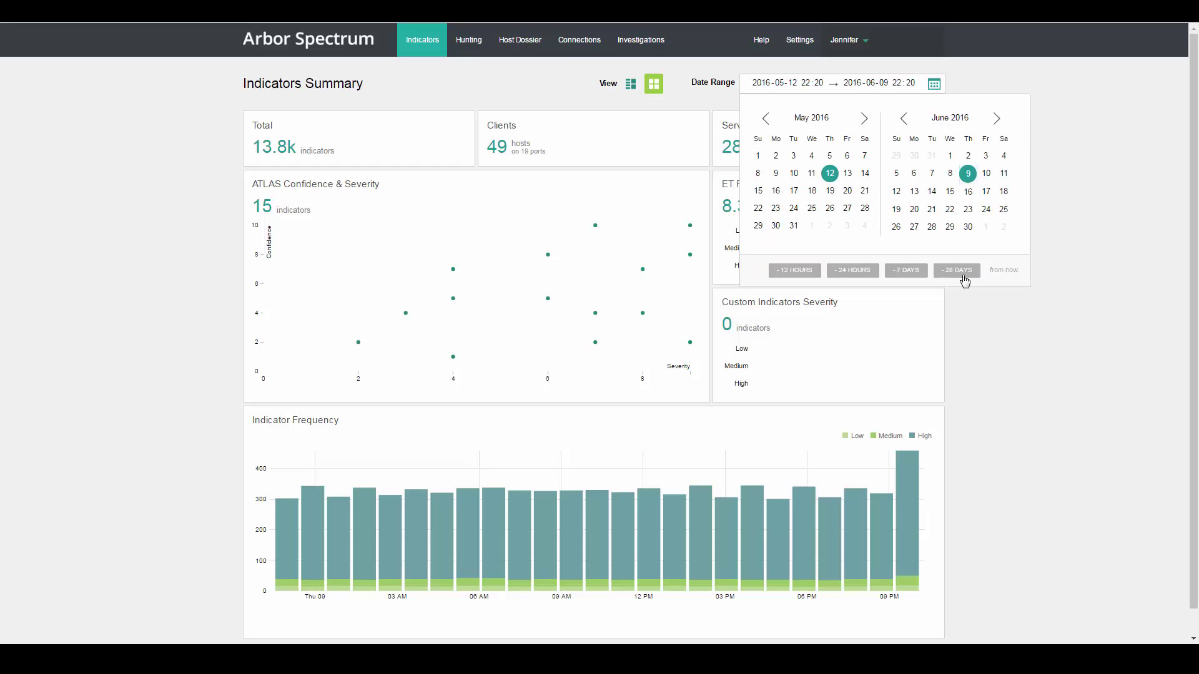
{"action": "left_click", "coordinate": [1004, 327]}
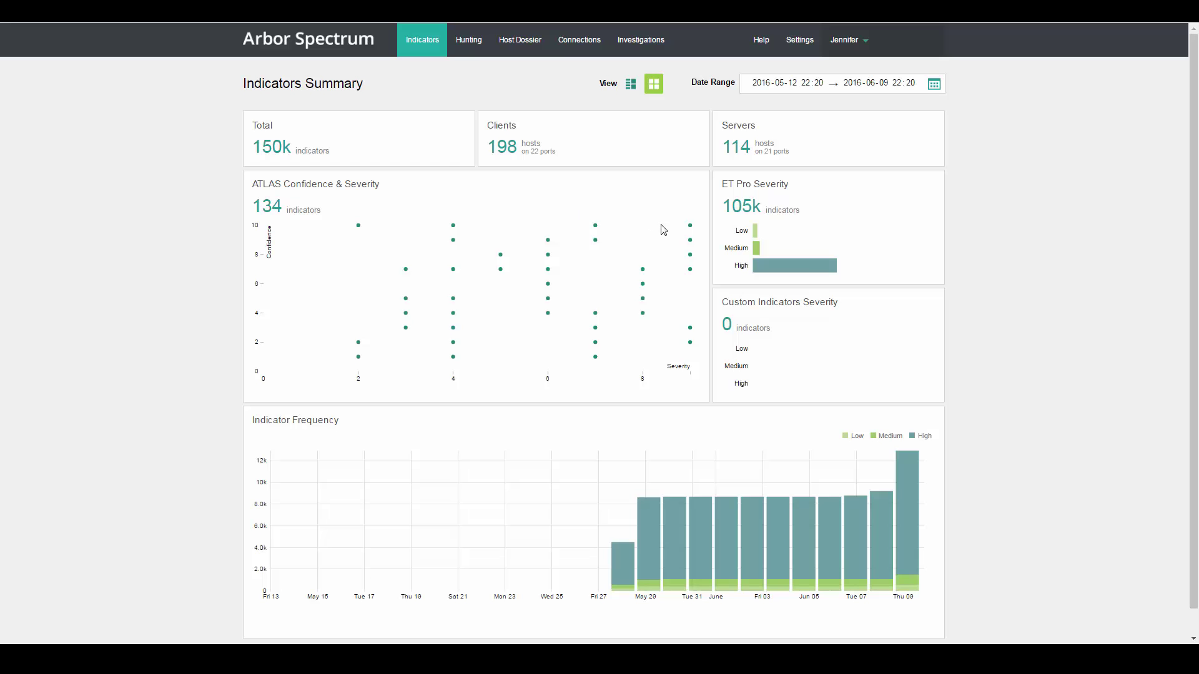
{"action": "mouse_move", "coordinate": [664, 225]}
{"action": "left_mouse_down"}
{"action": "mouse_move", "coordinate": [690, 225]}
{"action": "mouse_move", "coordinate": [690, 313]}
{"action": "left_mouse_up"}
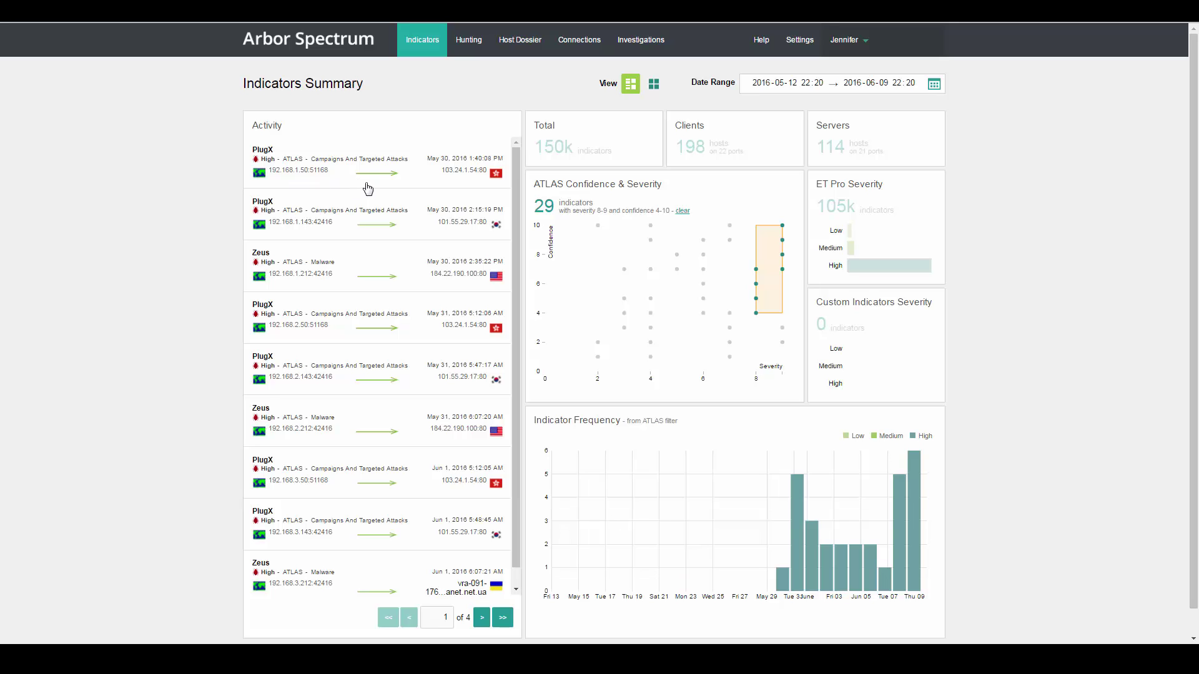
Step: Add the May 30, 2016 1:40:08 PM PlugX indicator as a clue to the PlugX Threat Campaign investigation
{"action": "left_click", "coordinate": [344, 164]}
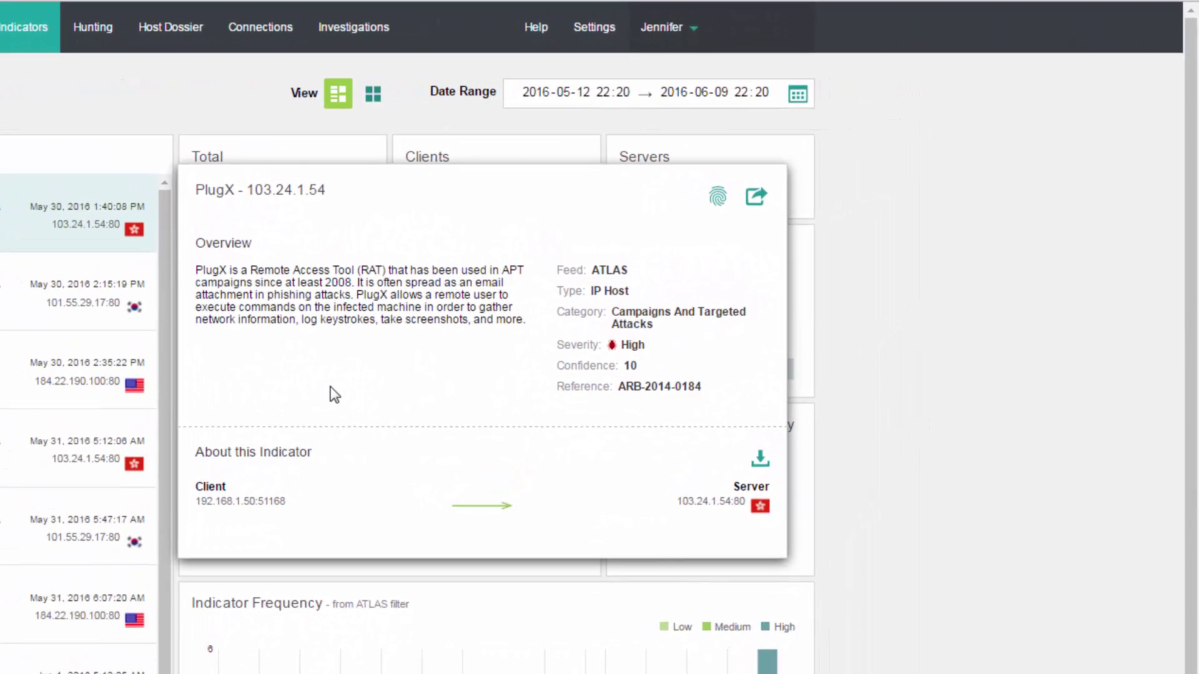
{"action": "left_click", "coordinate": [718, 205]}
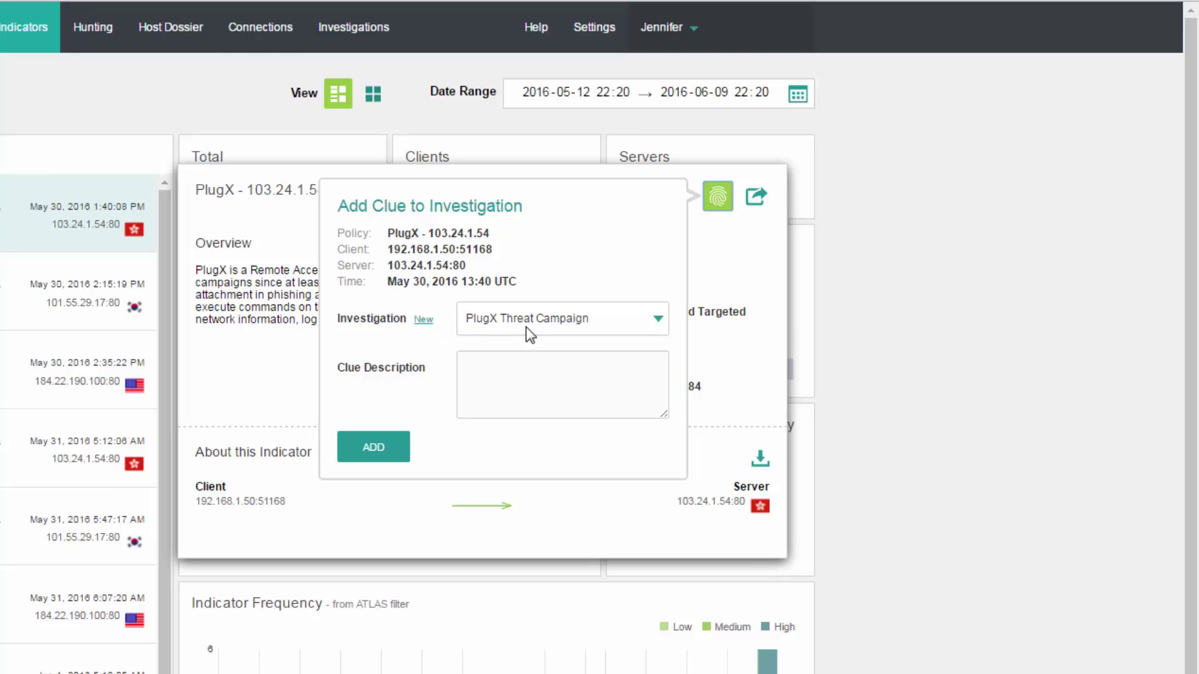
{"action": "left_click", "coordinate": [379, 454]}
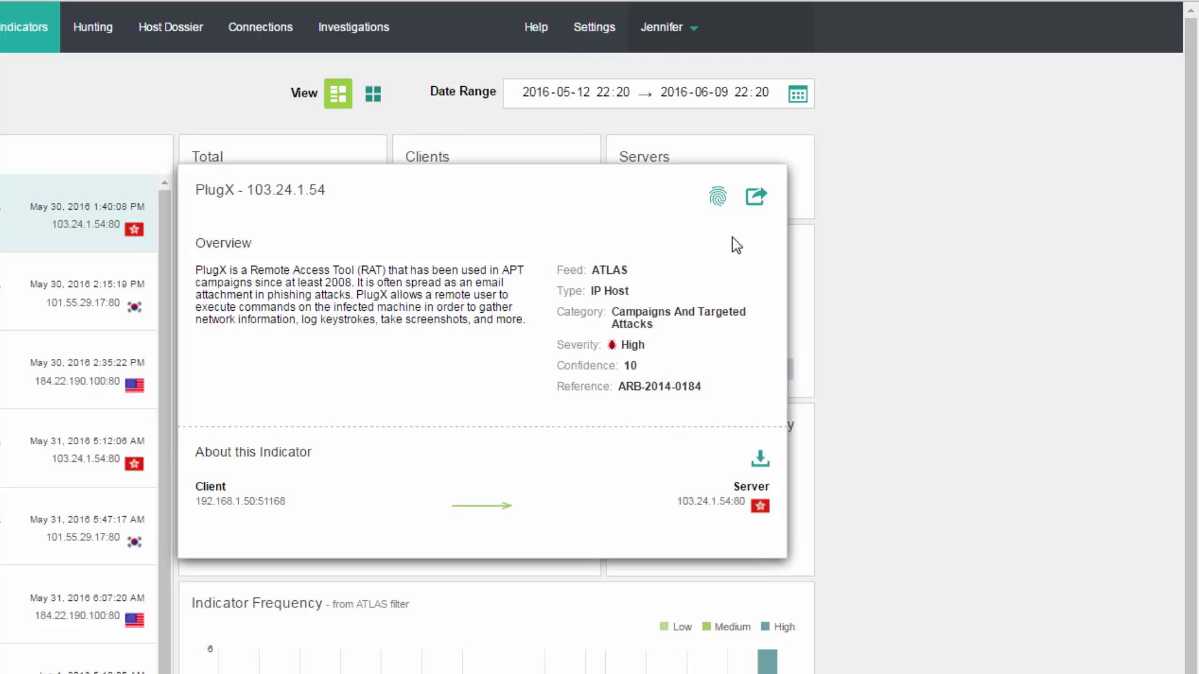
Step: Open the Hunting view for the PlugX - 103.24.1.54 indicator in a new browser tab and switch to it
{"action": "left_click", "coordinate": [756, 209]}
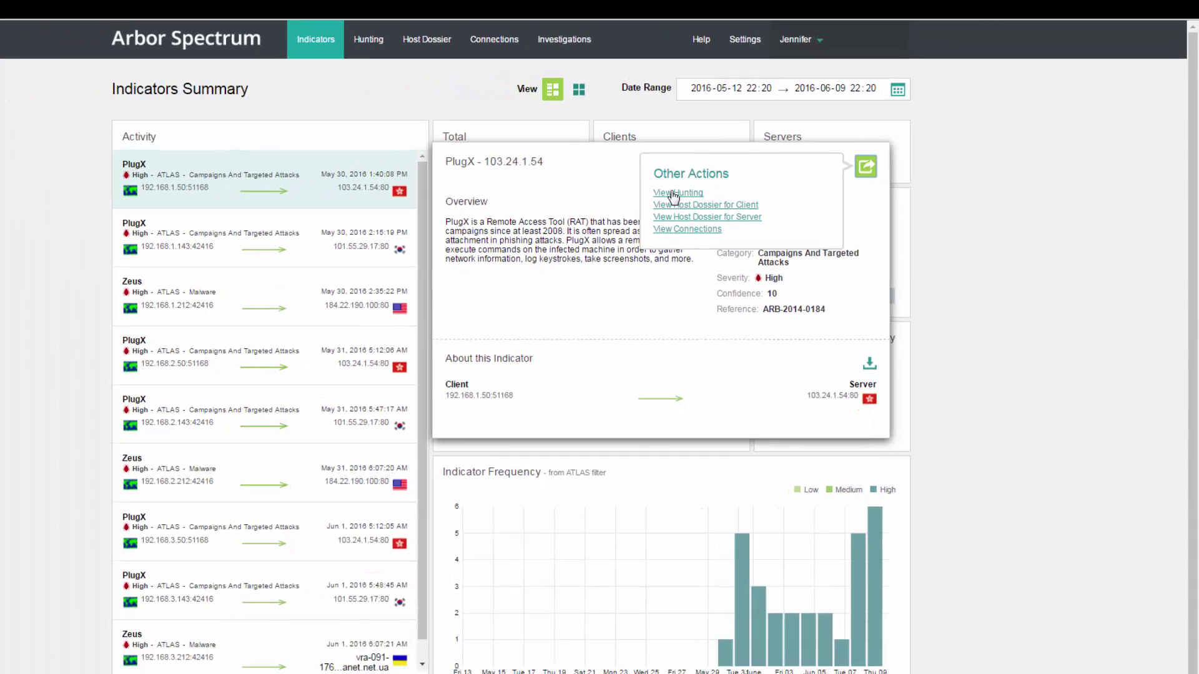
{"action": "right_click", "coordinate": [551, 219]}
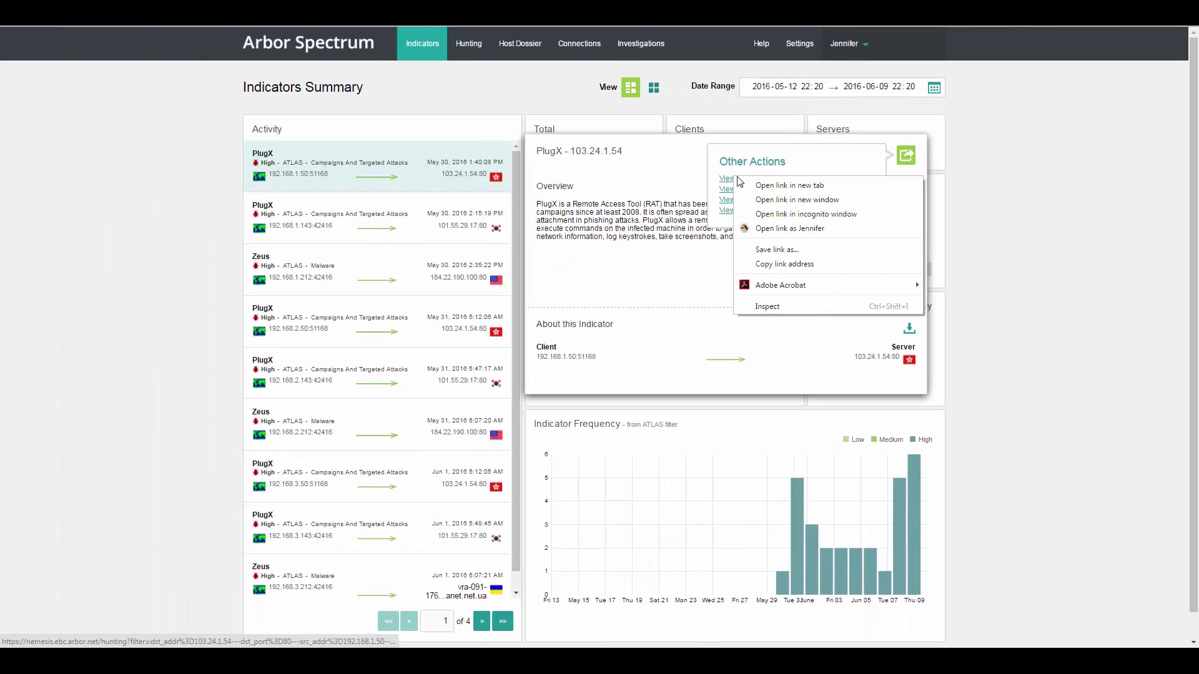
{"action": "left_click", "coordinate": [611, 238]}
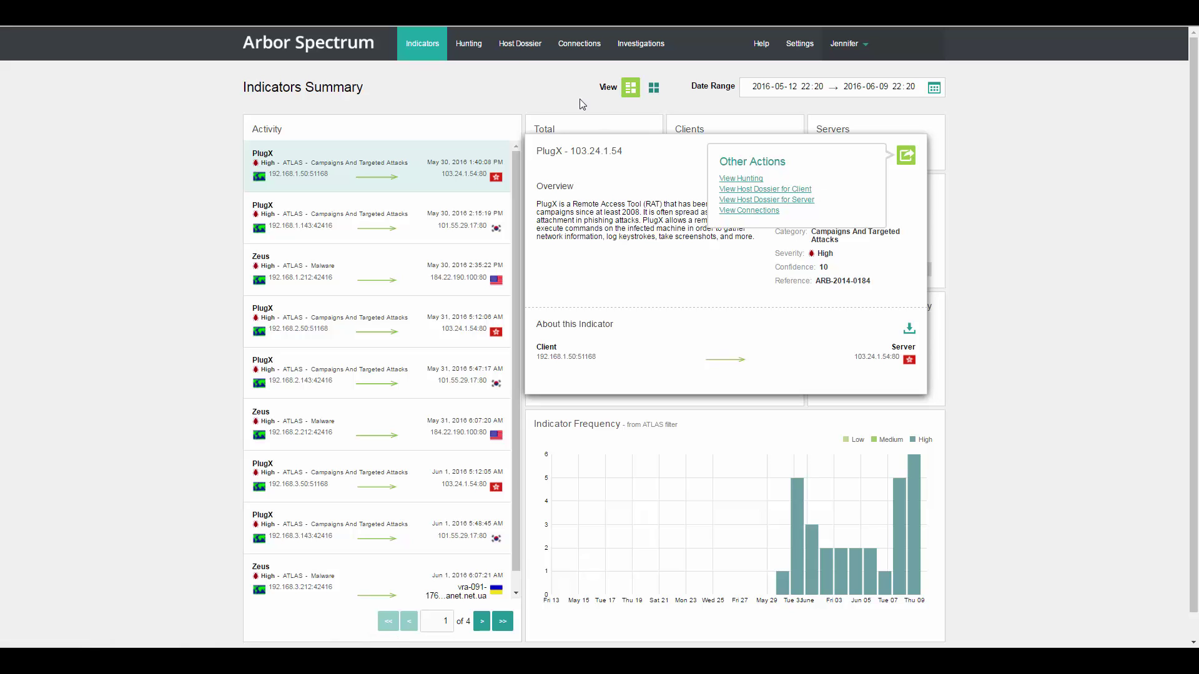
{"action": "left_click", "coordinate": [195, 13]}
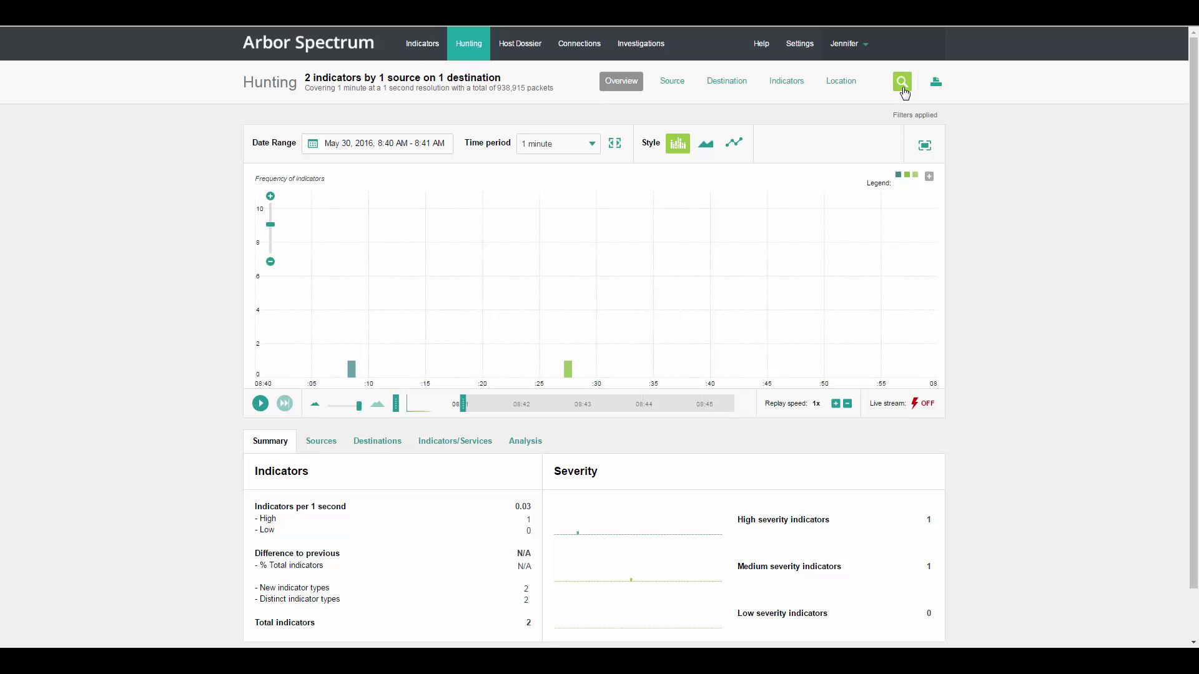
Step: Remove the destination port 80 and source port 51168 filters from the hunting search
{"action": "left_click", "coordinate": [902, 83]}
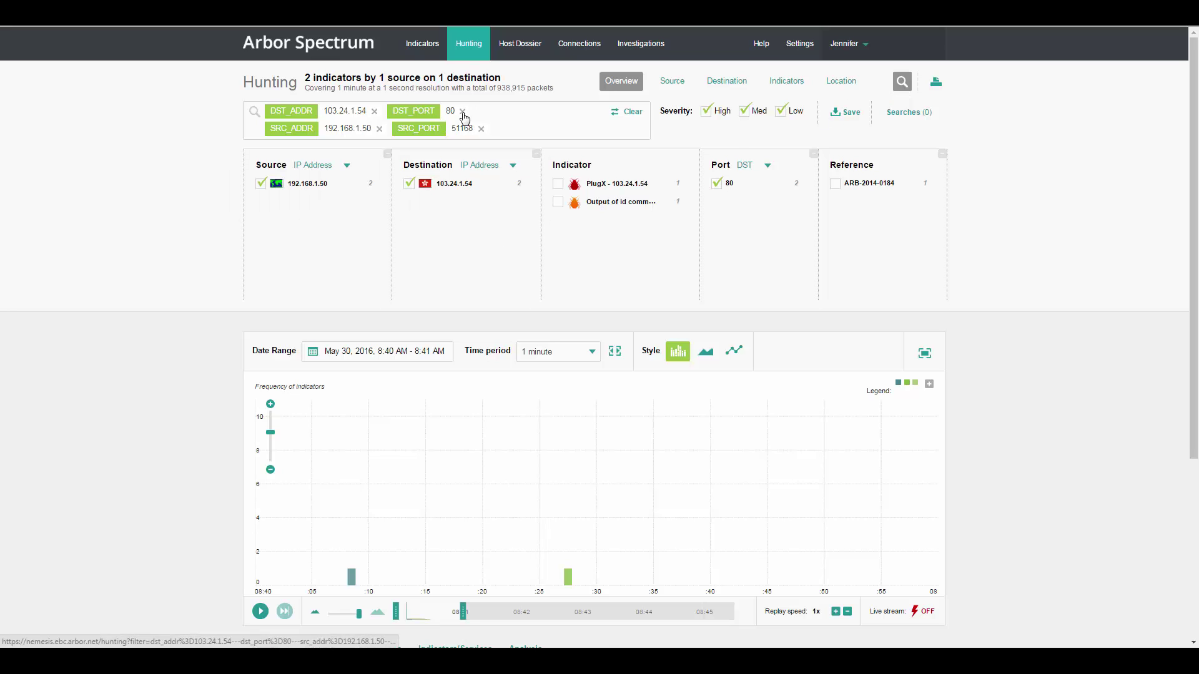
{"action": "left_click", "coordinate": [463, 112]}
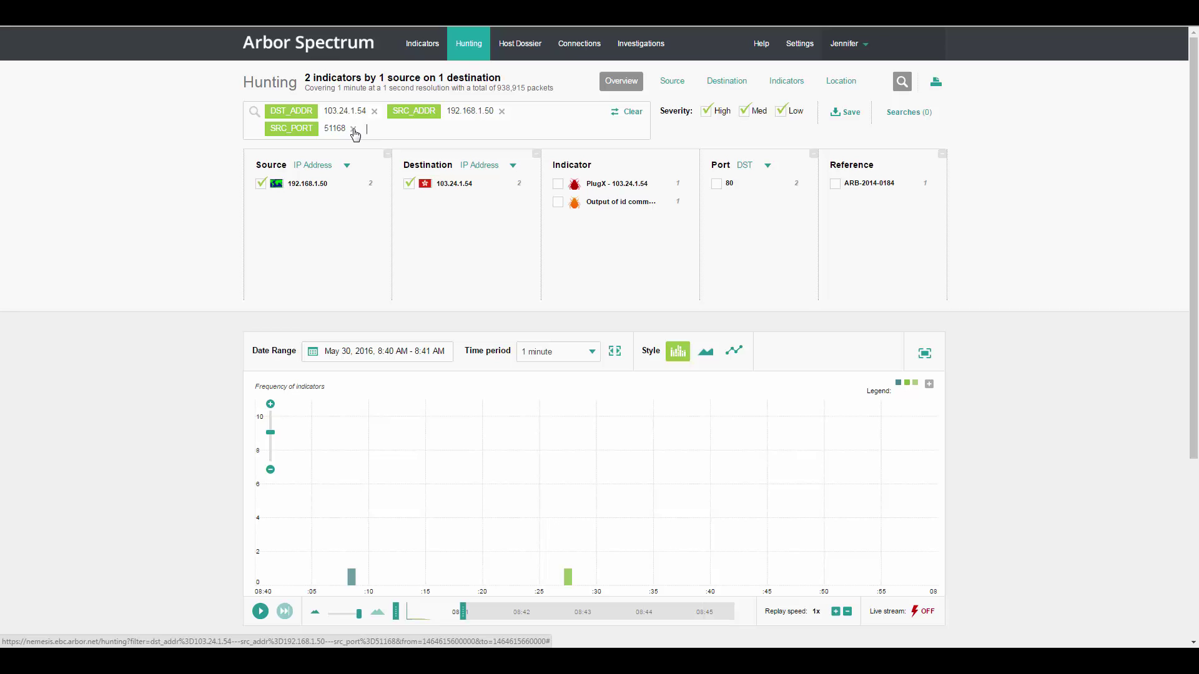
{"action": "left_click", "coordinate": [354, 129]}
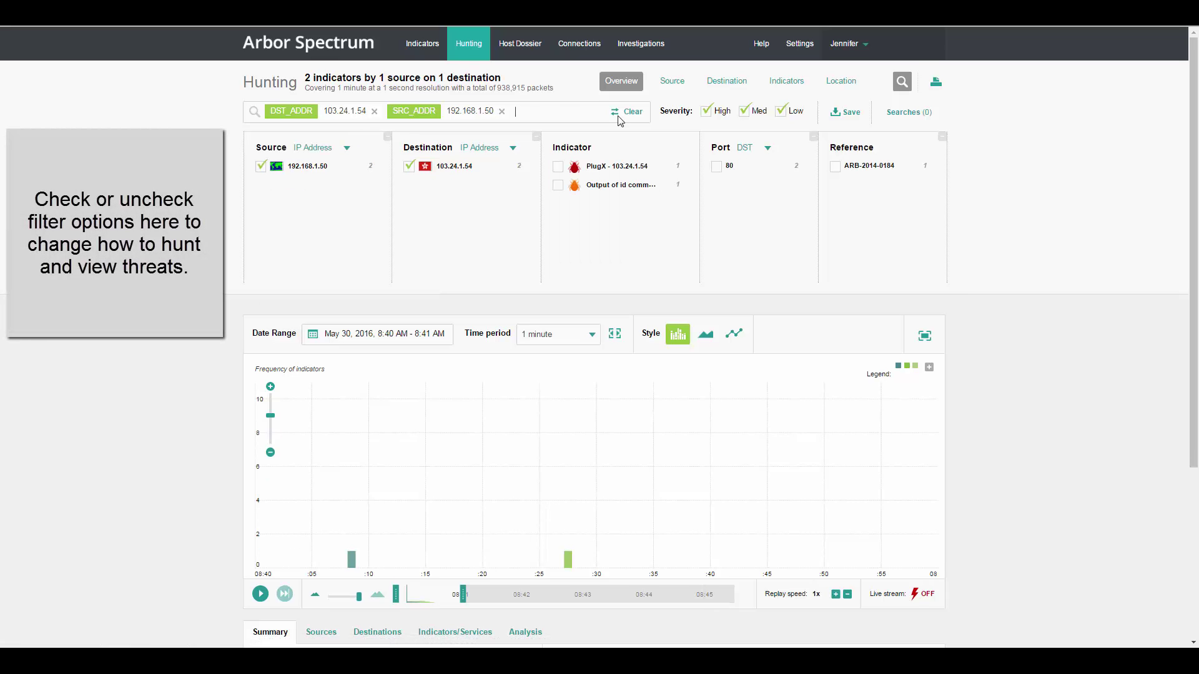
{"action": "left_click", "coordinate": [903, 83]}
Step: Set the hunting time period to 1 month and inspect the May 30 bar in the indicator frequency chart
{"action": "left_click", "coordinate": [592, 158]}
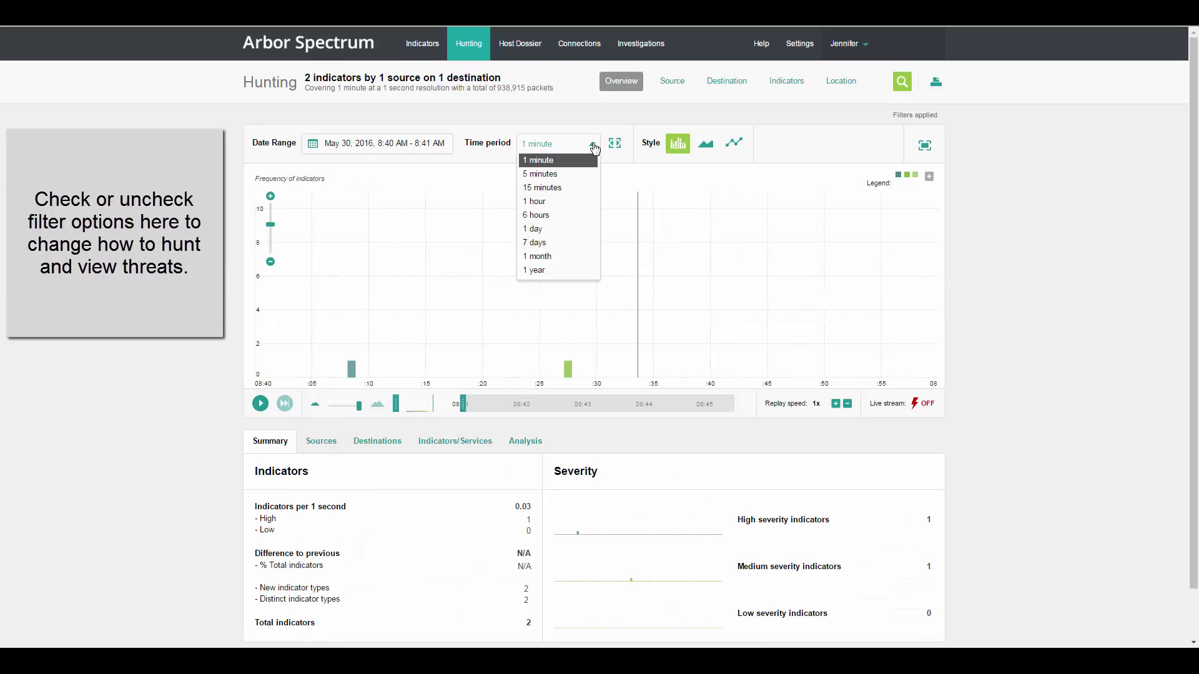
{"action": "left_click", "coordinate": [552, 258]}
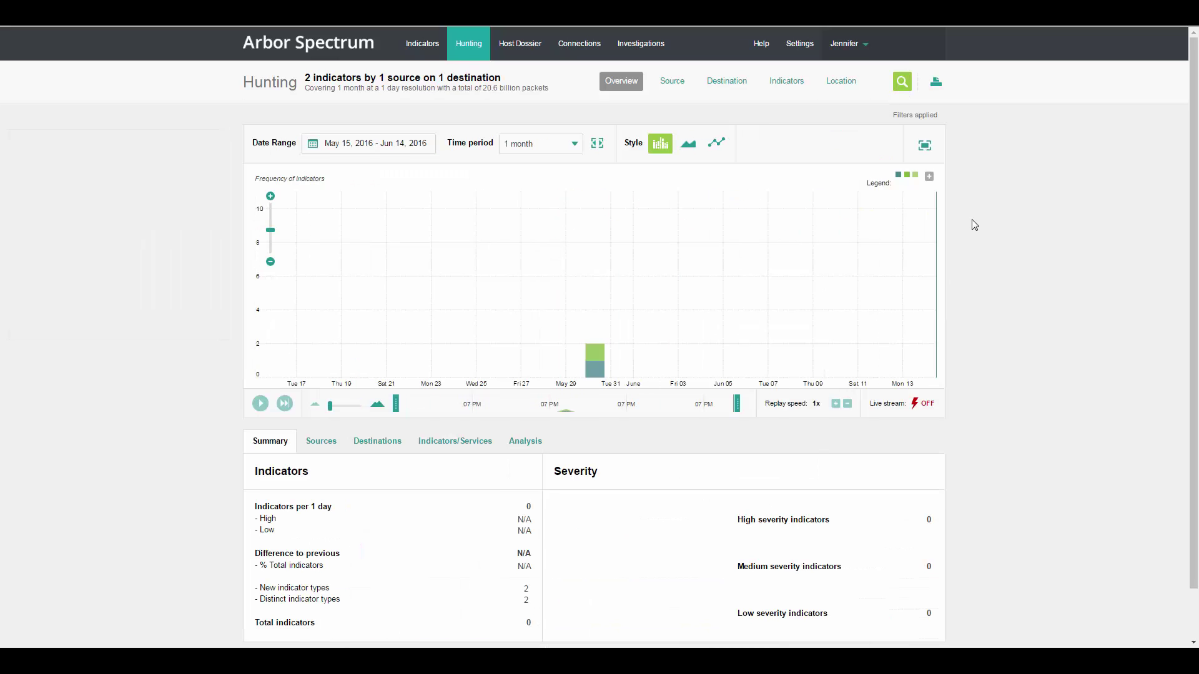
{"action": "scroll", "coordinate": [979, 225], "scroll_direction": "down", "scroll_amount": 1}
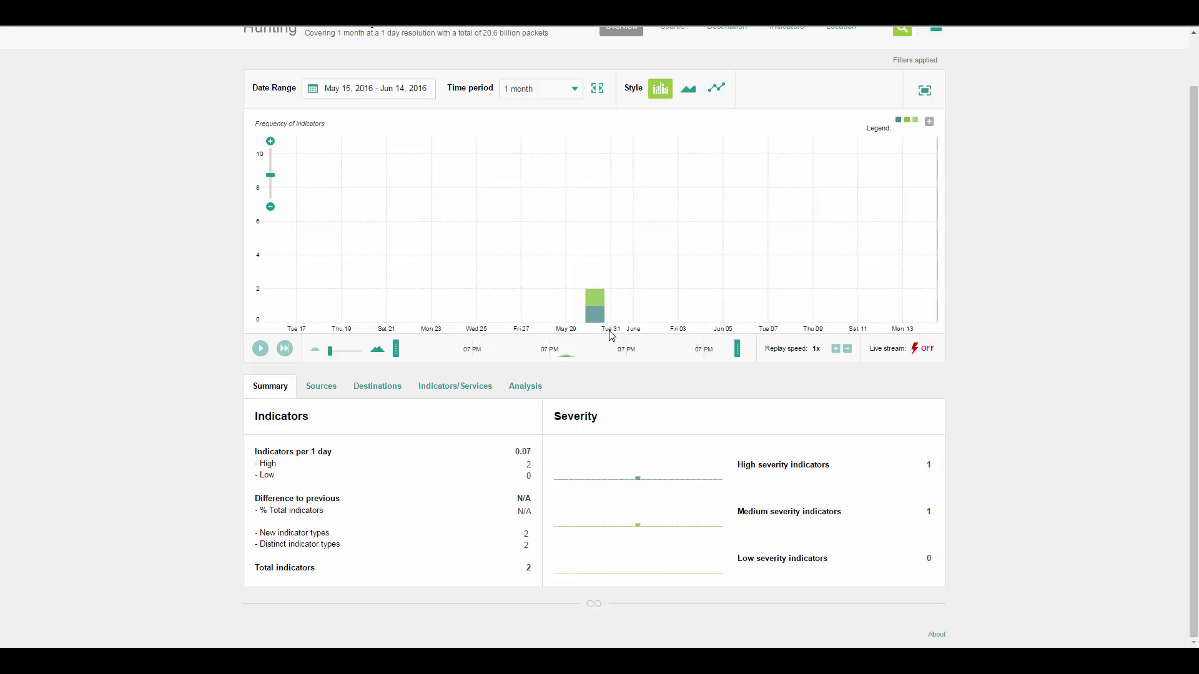
{"action": "mouse_move", "coordinate": [594, 310]}
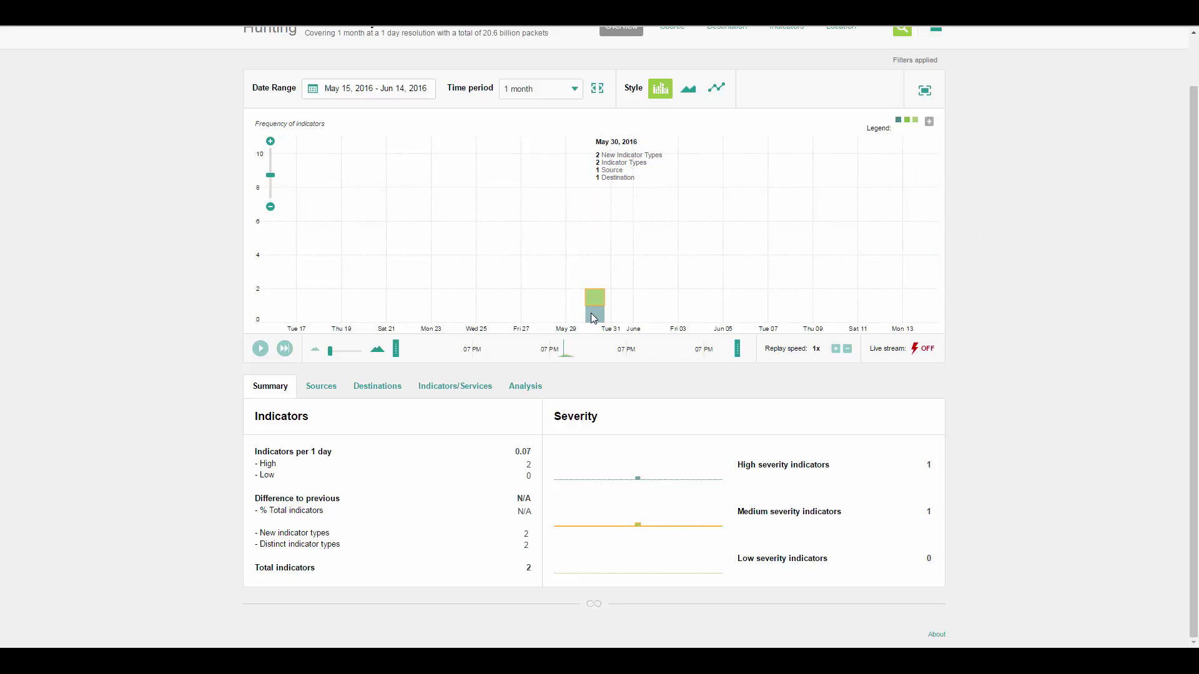
Step: Examine the PlugX indicator in the hunting analysis, expanding the details of its first two packets
{"action": "left_click", "coordinate": [527, 387]}
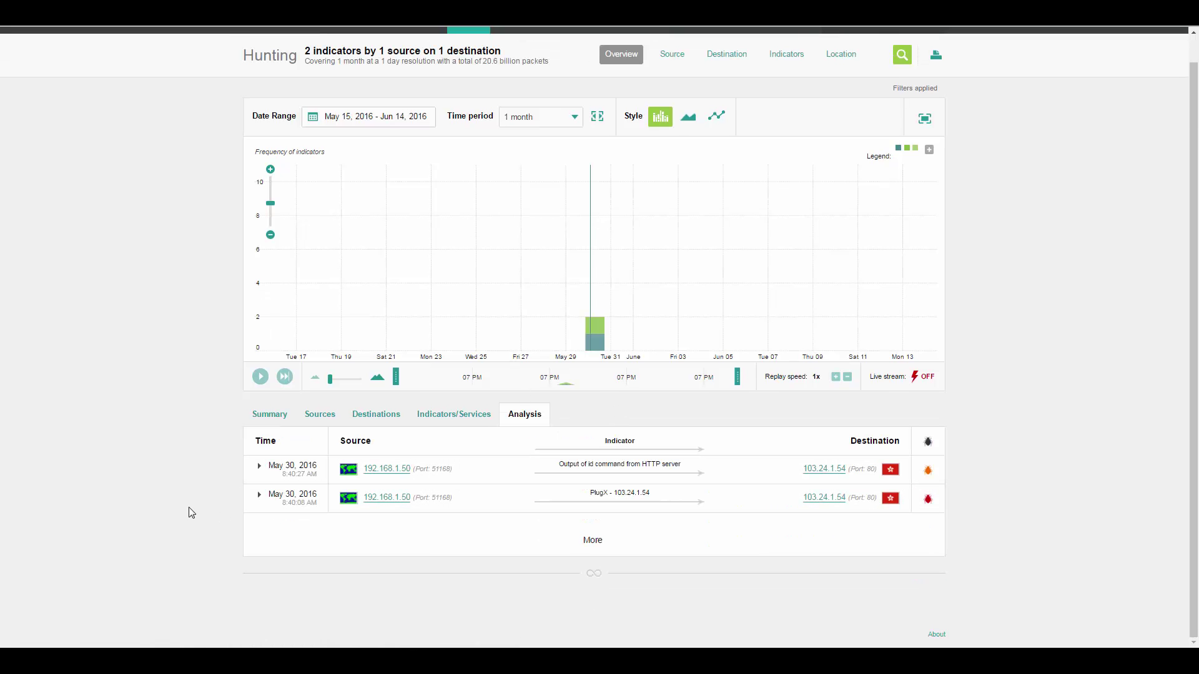
{"action": "left_click", "coordinate": [259, 497]}
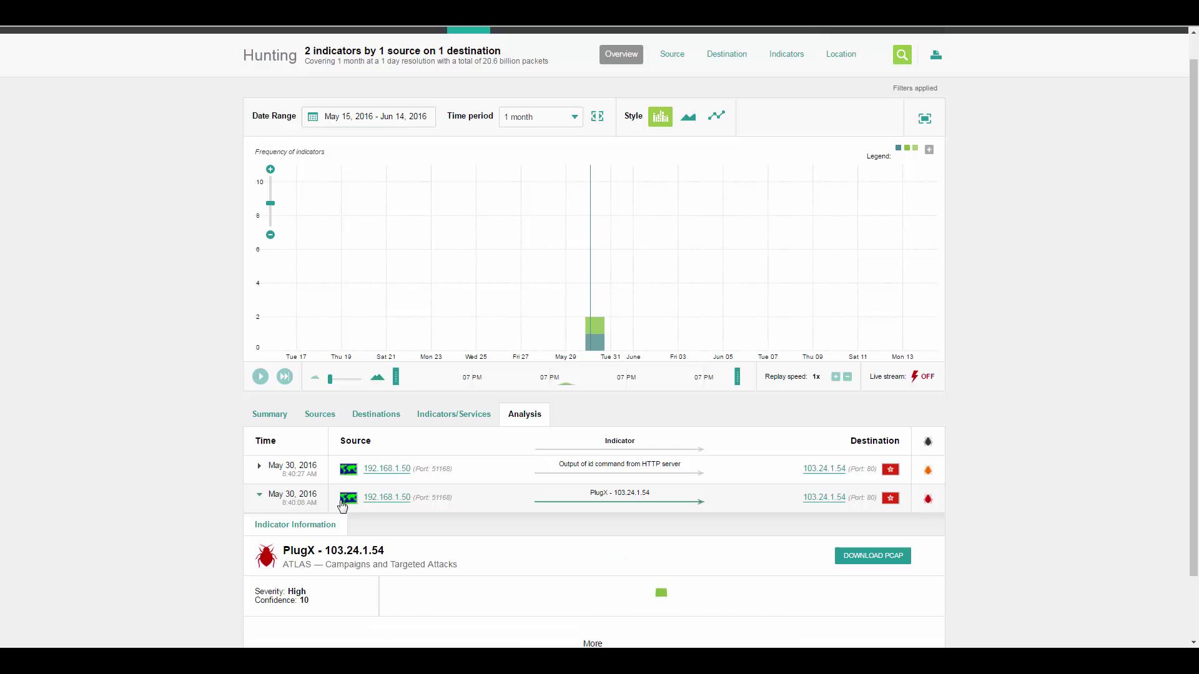
{"action": "scroll", "coordinate": [158, 440], "scroll_direction": "down", "scroll_amount": 4}
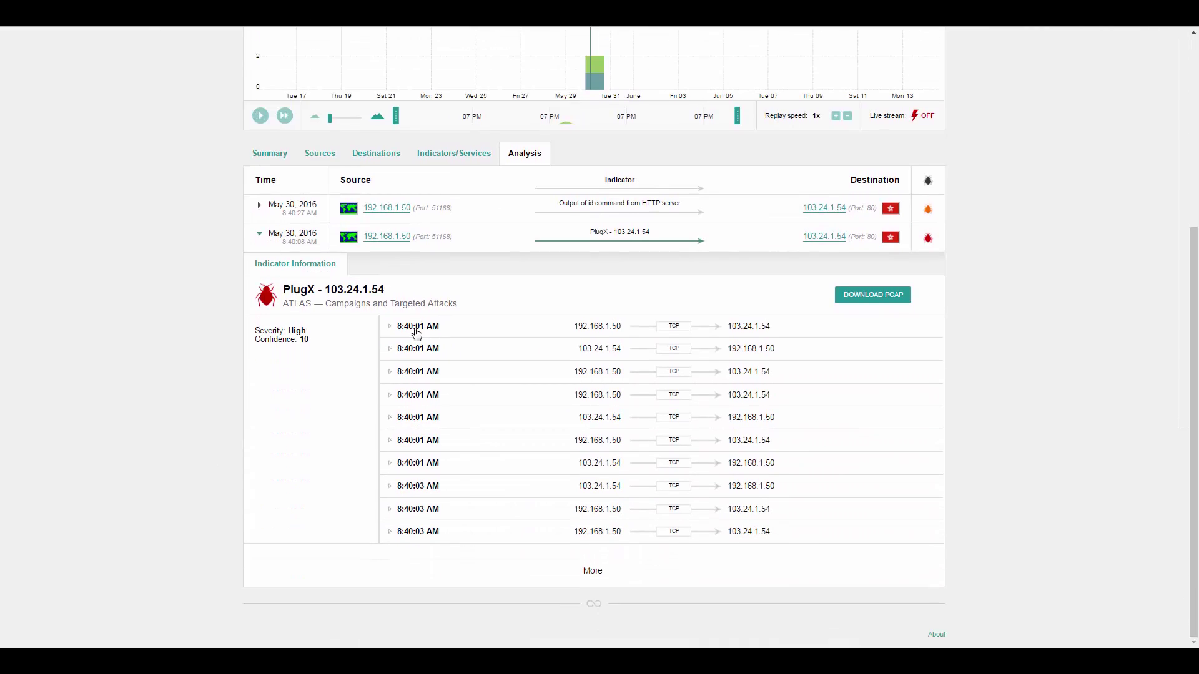
{"action": "left_click", "coordinate": [389, 326]}
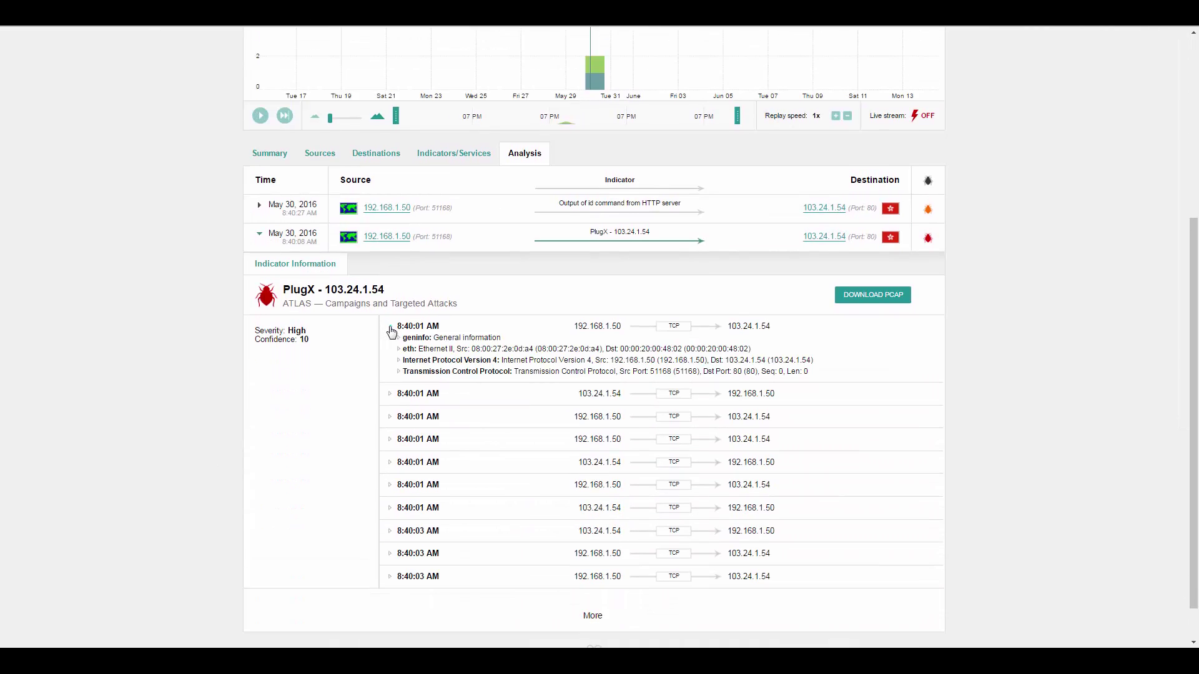
{"action": "left_click", "coordinate": [397, 392]}
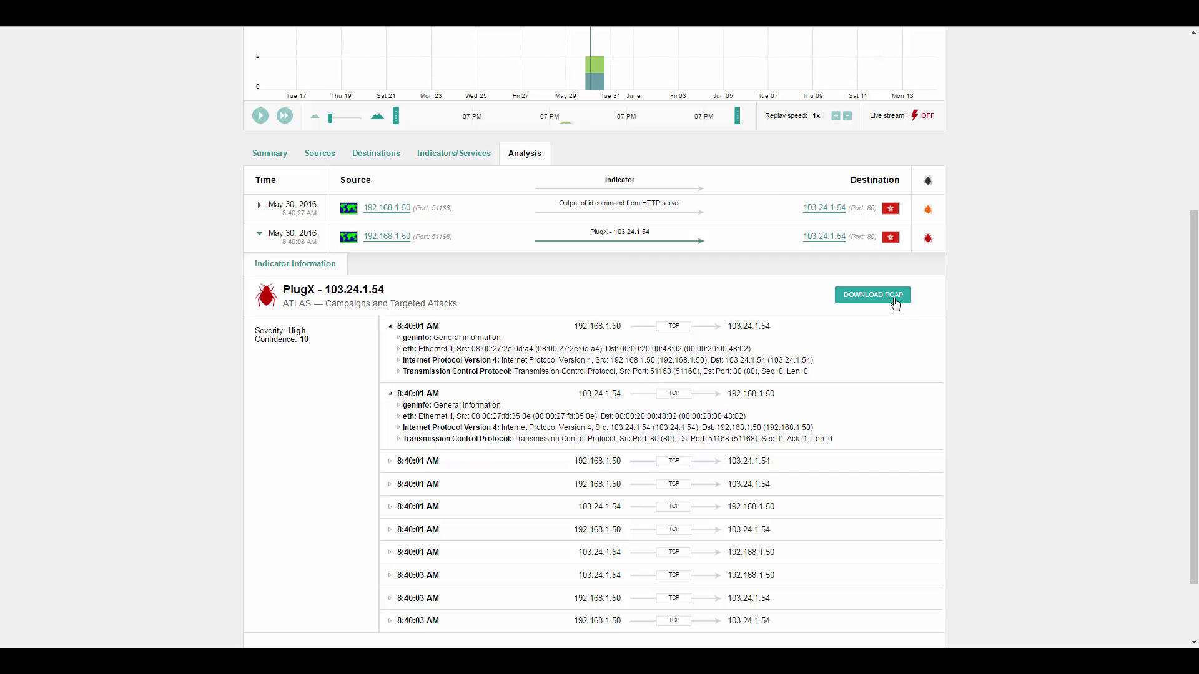
Step: Open the host dossier for the PlugX source host 192.168.1.50 in a new browser tab and switch to it
{"action": "right_click", "coordinate": [395, 244]}
{"action": "left_click", "coordinate": [385, 243]}
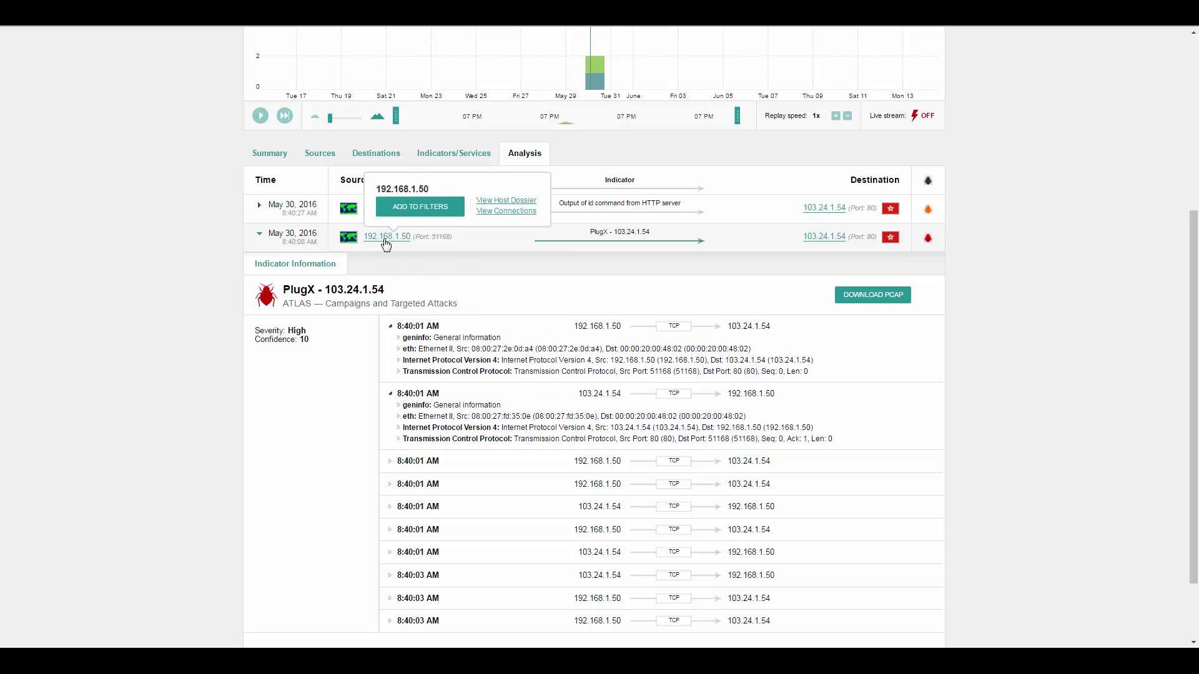
{"action": "right_click", "coordinate": [498, 203]}
{"action": "left_click", "coordinate": [527, 212]}
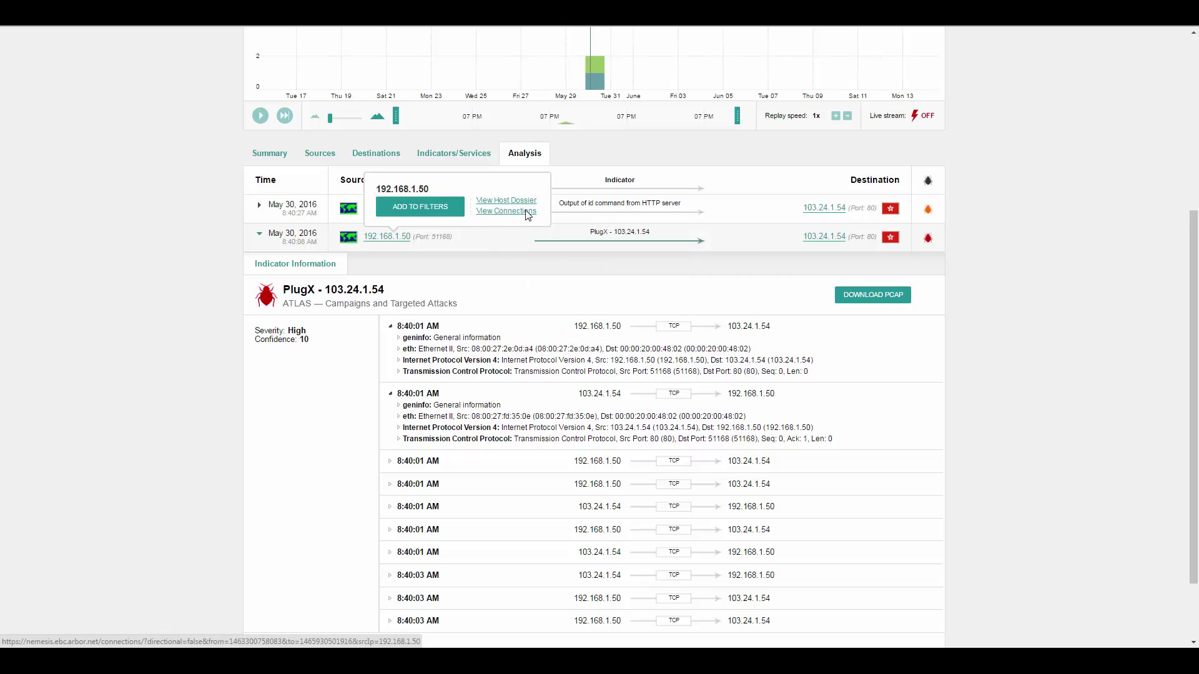
{"action": "key", "text": "ctrl+Tab"}
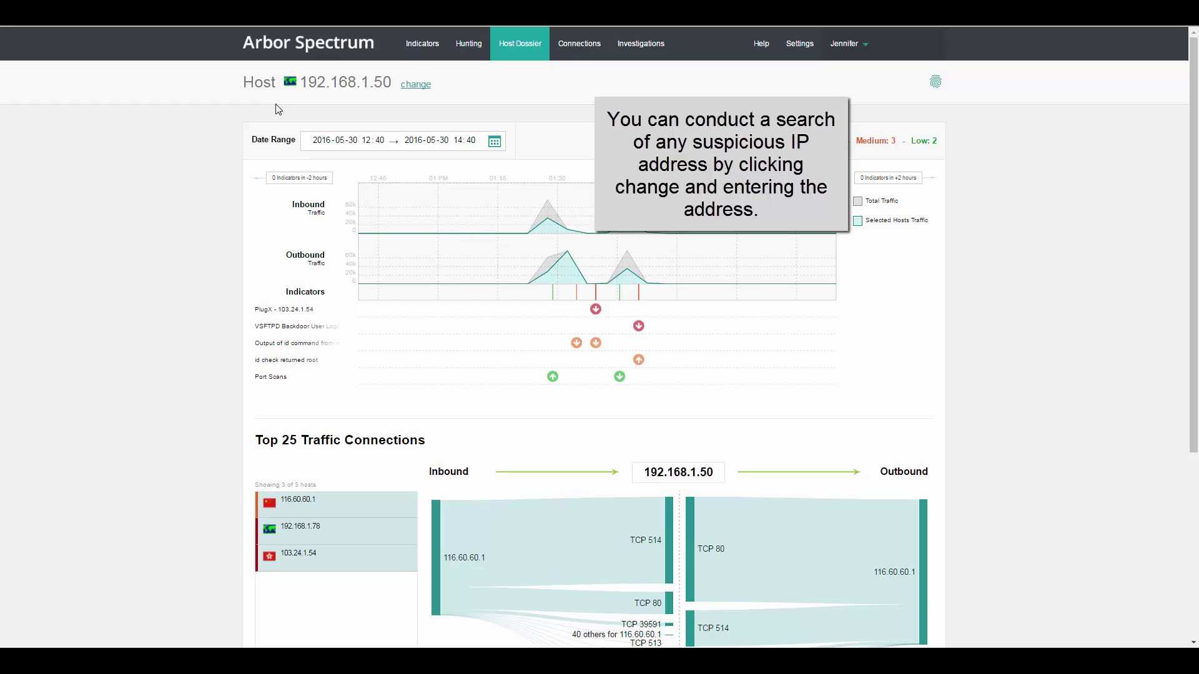
Step: Set the host dossier's date range to the last 28 days
{"action": "left_click", "coordinate": [494, 141]}
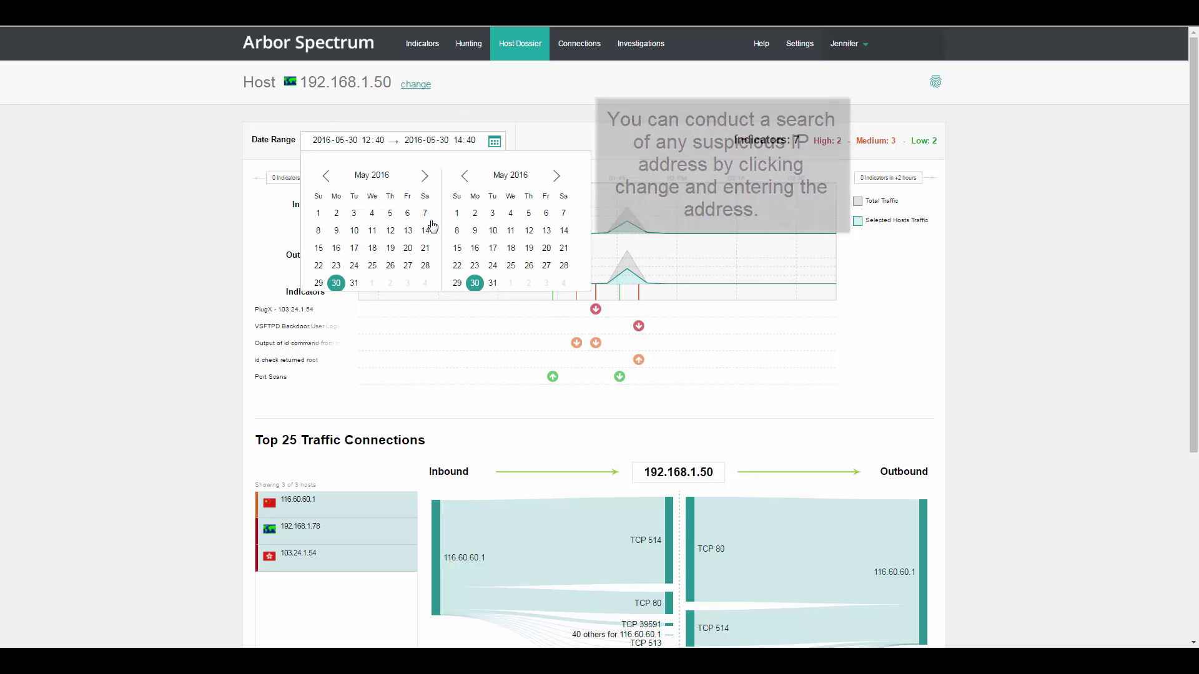
{"action": "left_click", "coordinate": [502, 327]}
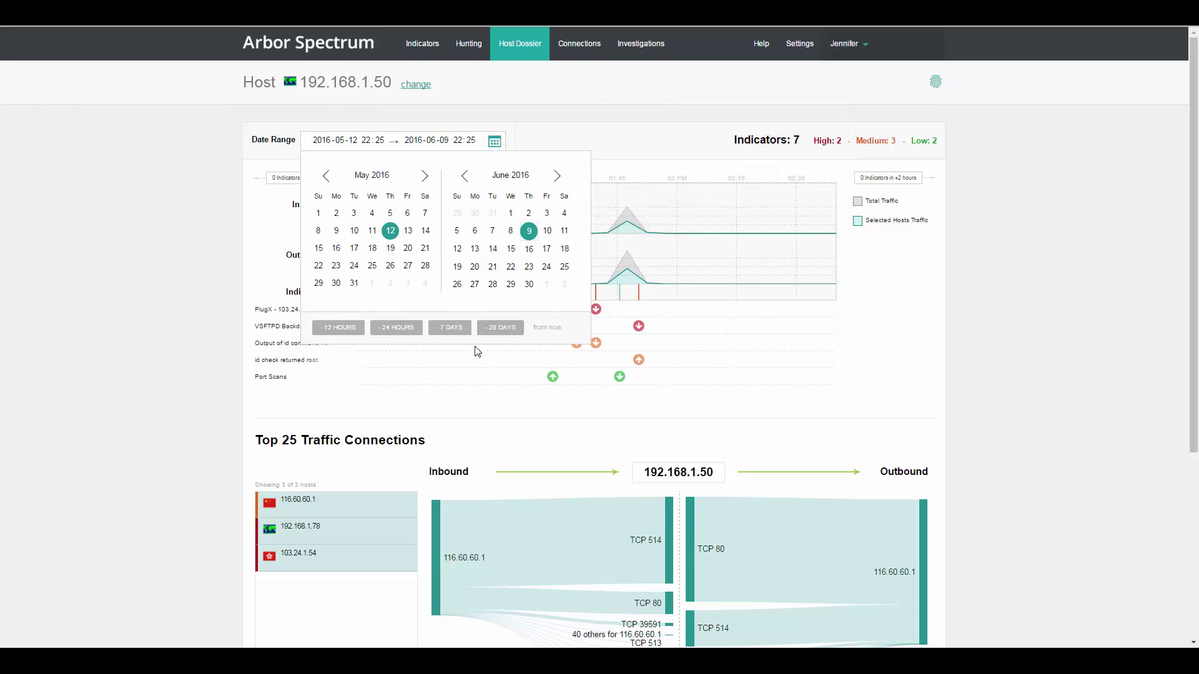
{"action": "left_click", "coordinate": [210, 214]}
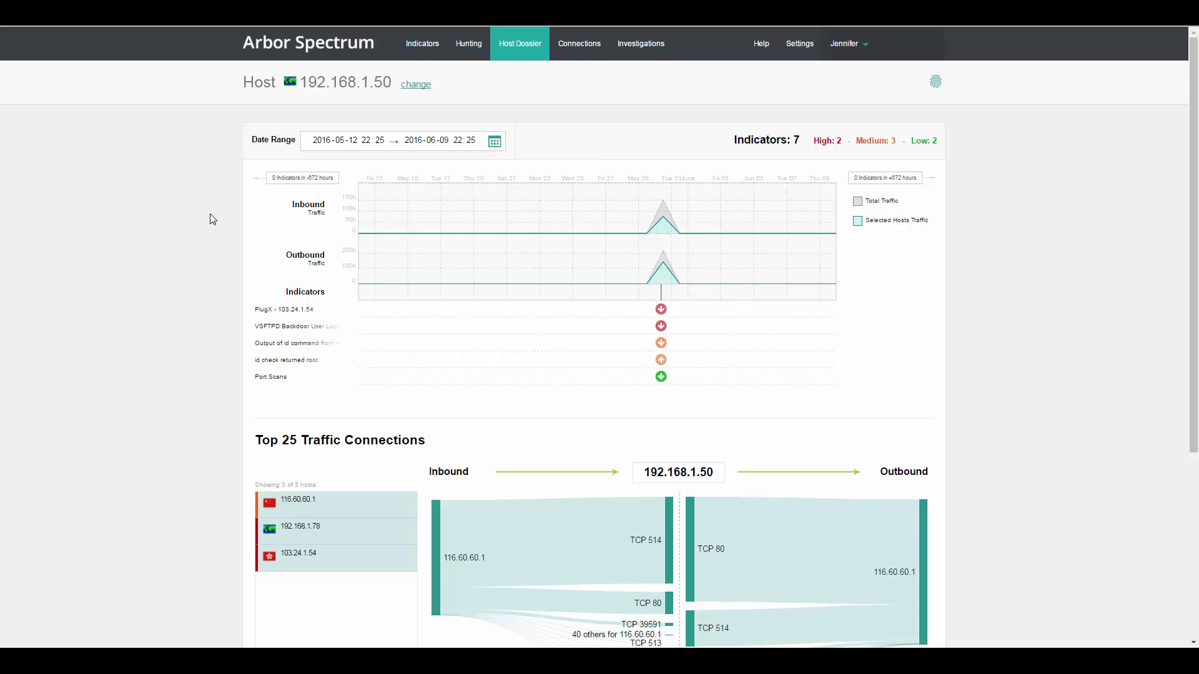
Step: Review the host's PlugX and Port Scans indicator details and its top 25 traffic connections
{"action": "left_click", "coordinate": [661, 309]}
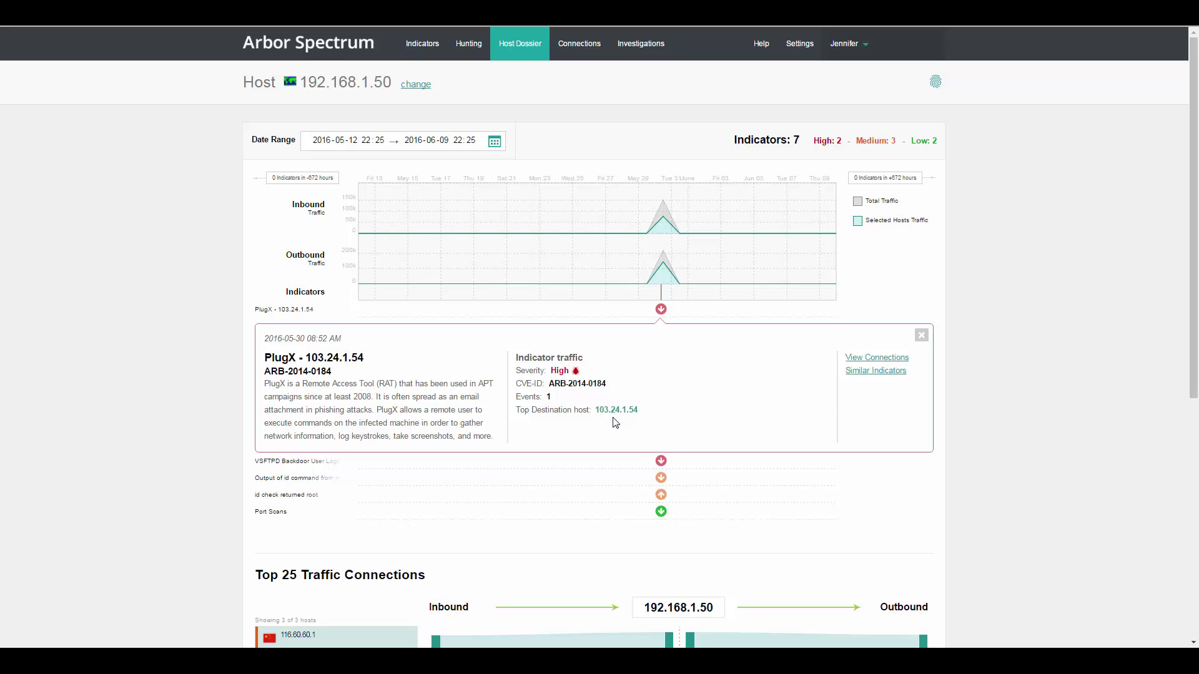
{"action": "left_click", "coordinate": [661, 512]}
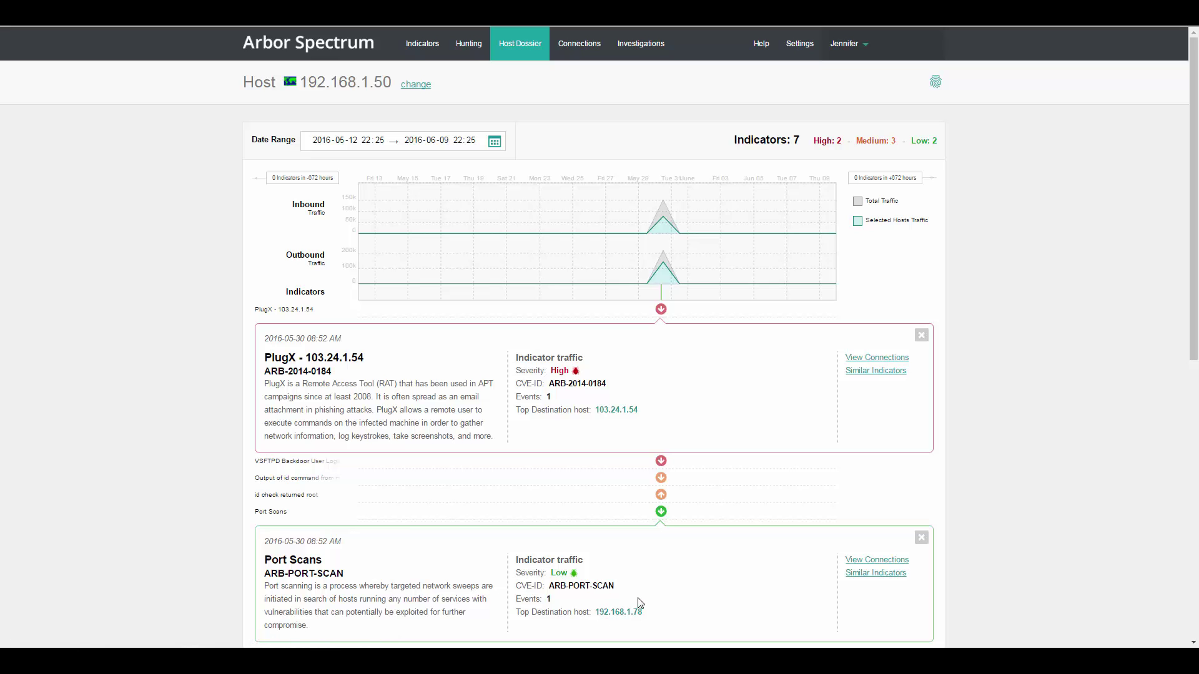
{"action": "scroll", "coordinate": [647, 602], "scroll_direction": "down", "scroll_amount": 3}
{"action": "scroll", "coordinate": [646, 594], "scroll_direction": "down", "scroll_amount": 5}
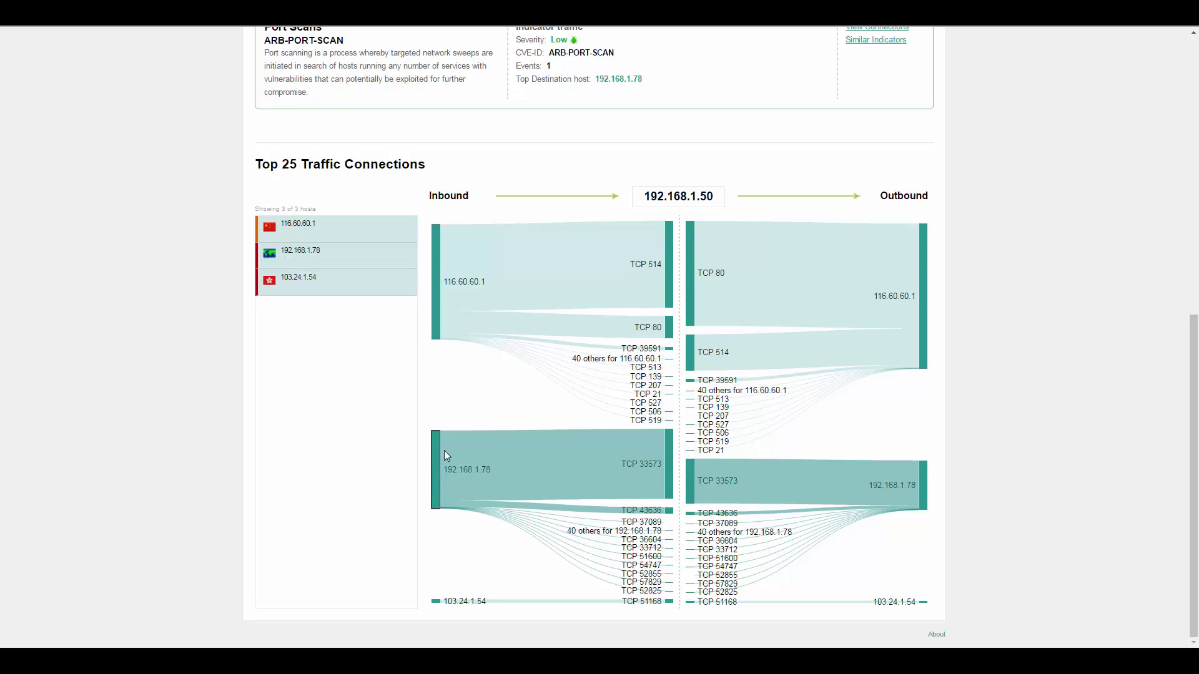
Step: Add the 192.168.1.50 host dossier as a clue to the PlugX Threat Campaign investigation
{"action": "scroll", "coordinate": [687, 250], "scroll_direction": "up", "scroll_amount": 8}
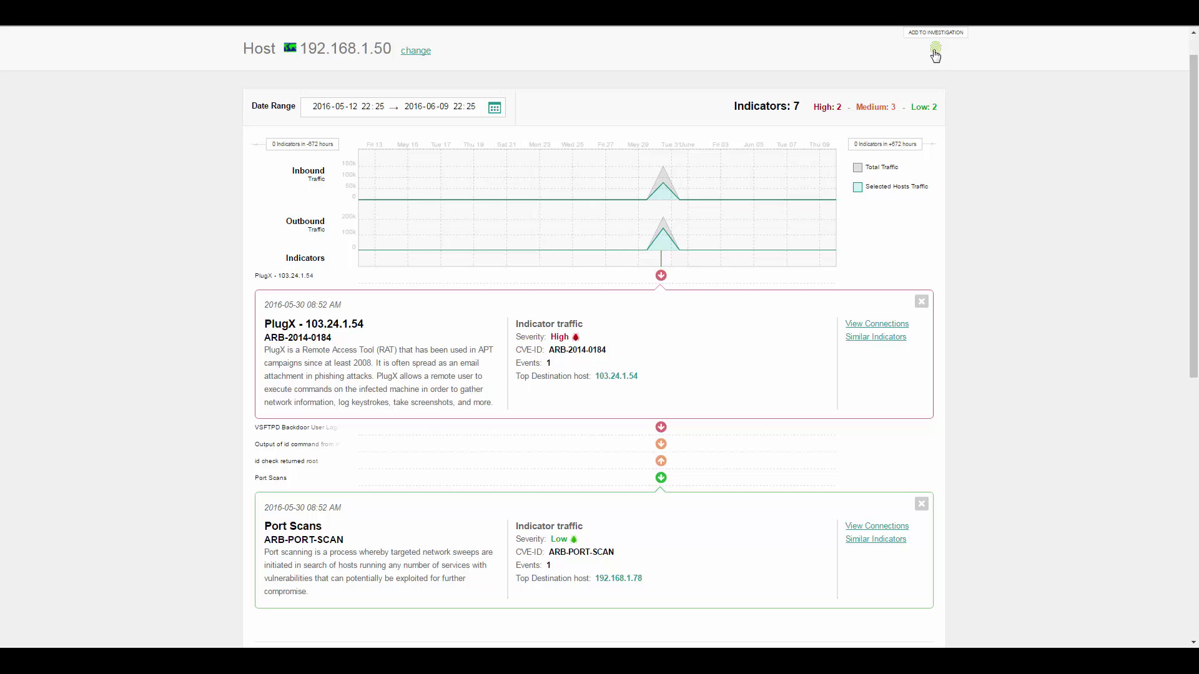
{"action": "left_click", "coordinate": [935, 51]}
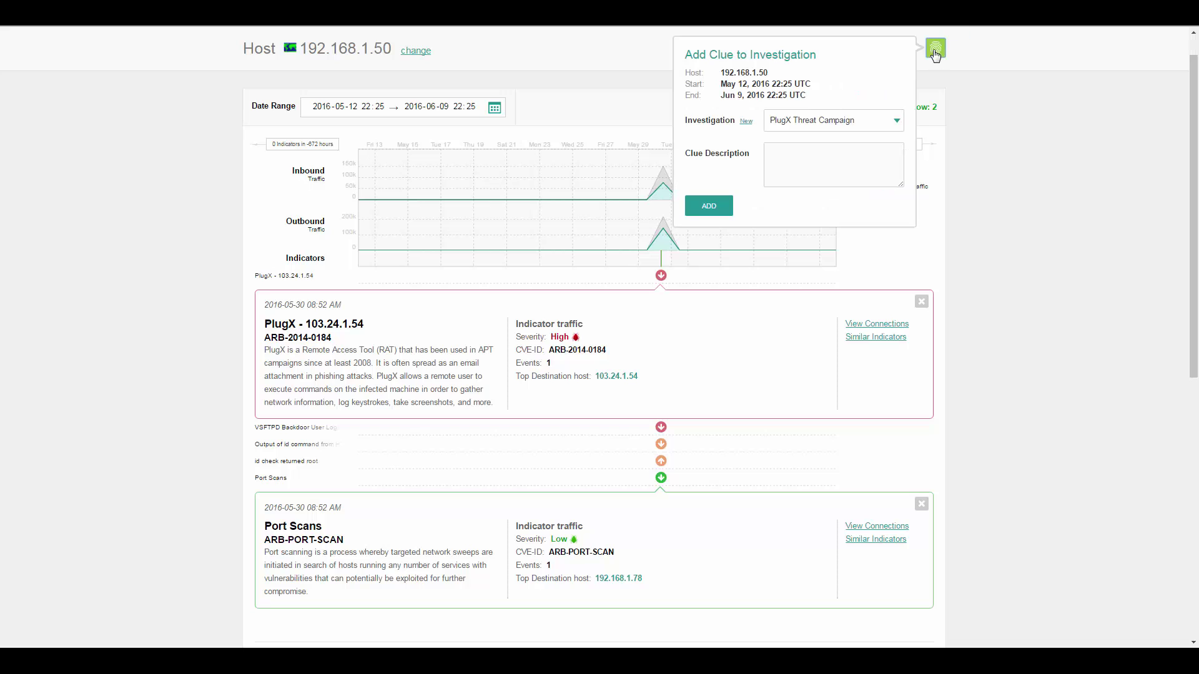
{"action": "left_click", "coordinate": [705, 213]}
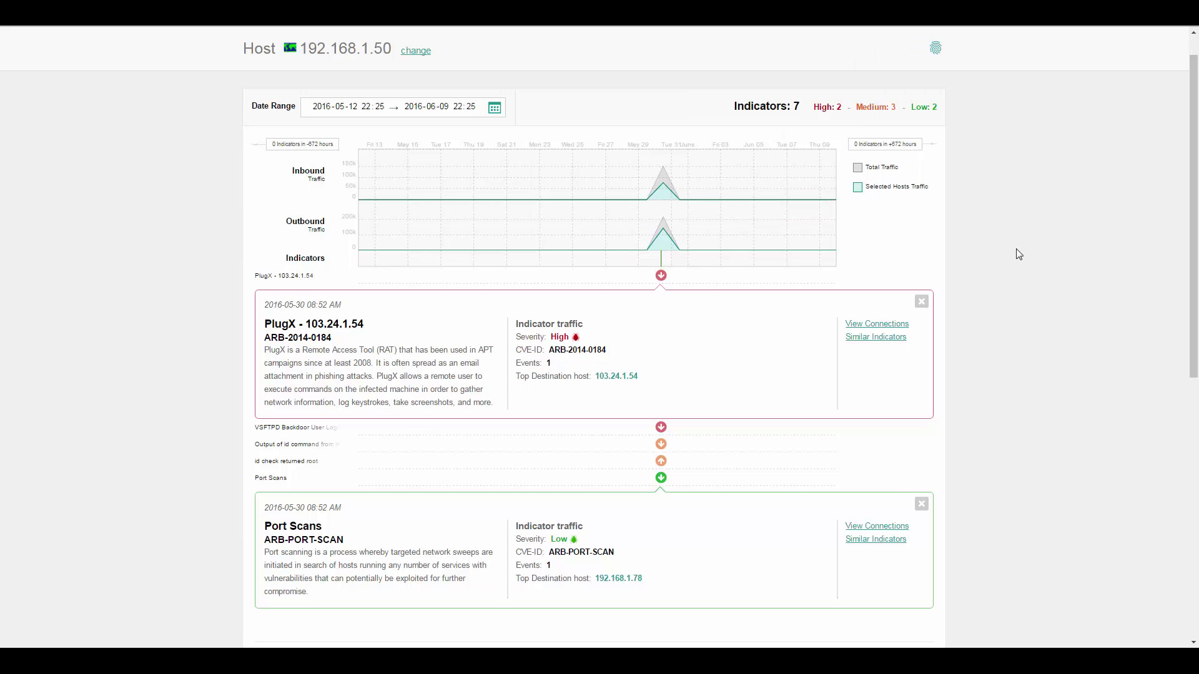
Step: Open the connections between 192.168.1.50 and outbound host 116.60.60.1 in a new browser tab and run the connection search
{"action": "scroll", "coordinate": [1018, 256], "scroll_direction": "down", "scroll_amount": 8}
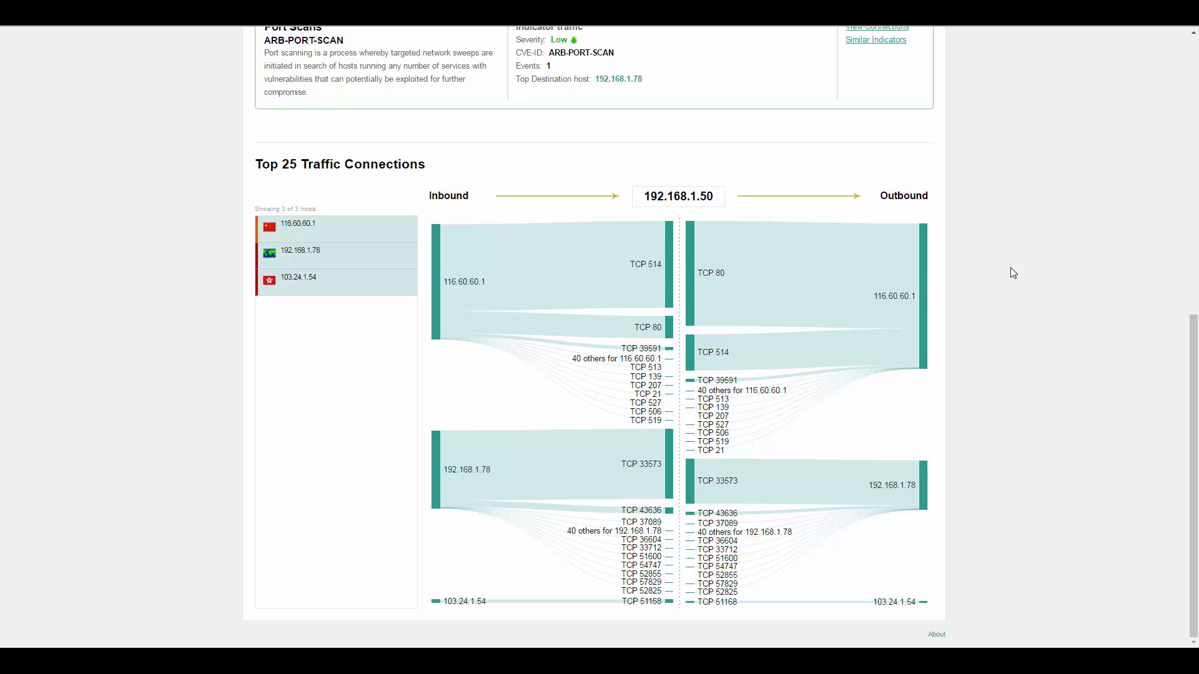
{"action": "right_click", "coordinate": [919, 300]}
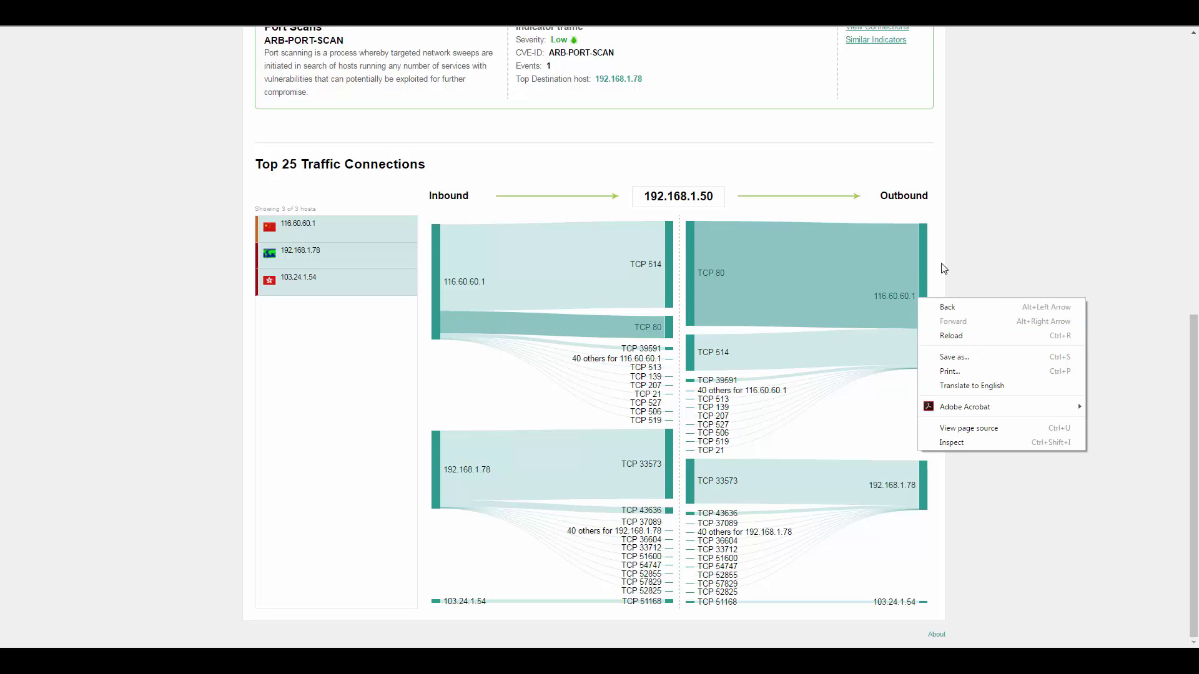
{"action": "left_click", "coordinate": [926, 263]}
{"action": "right_click", "coordinate": [910, 304]}
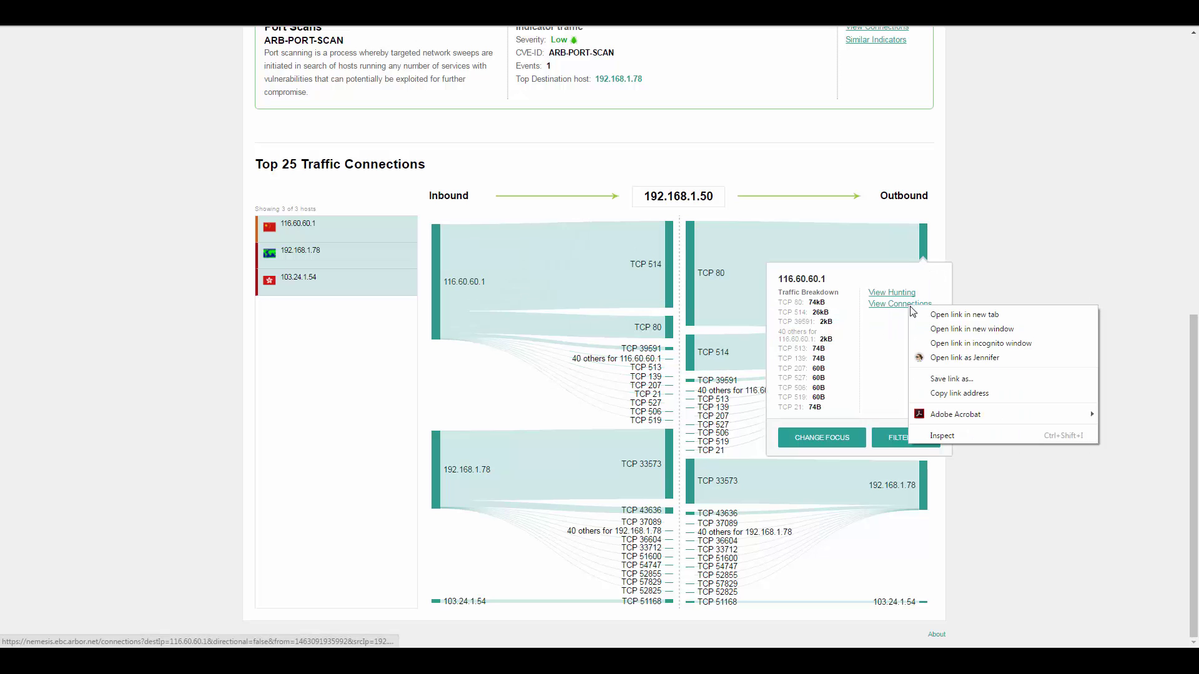
{"action": "left_click", "coordinate": [948, 316]}
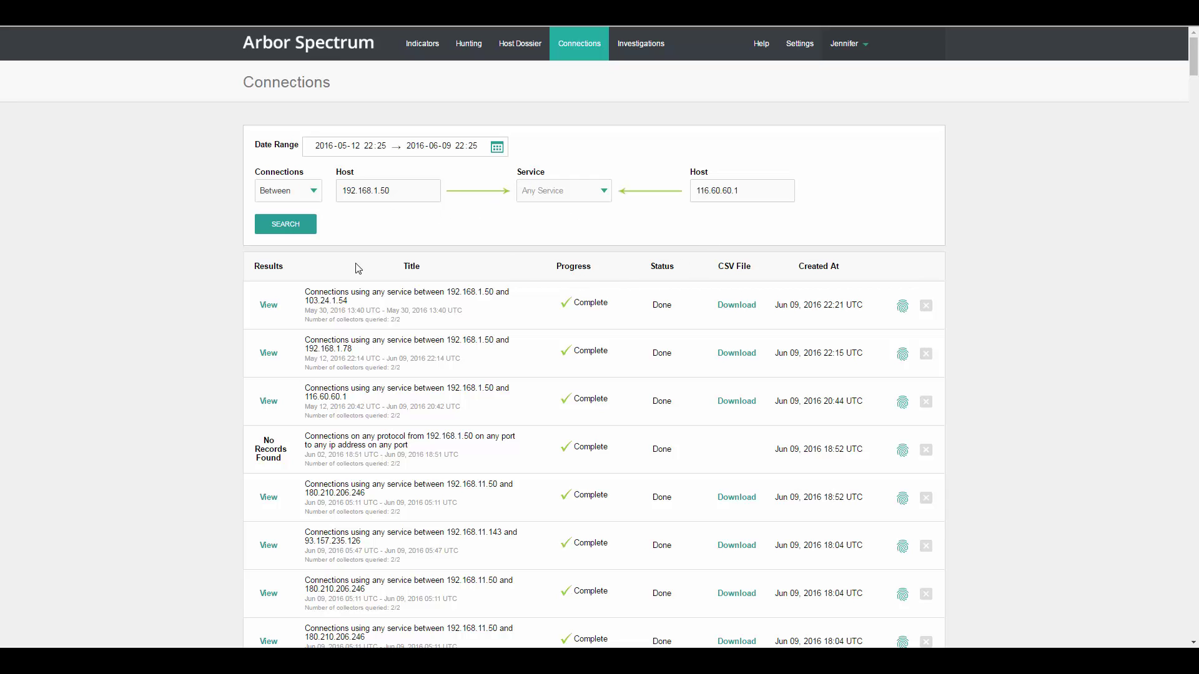
{"action": "left_click", "coordinate": [288, 227]}
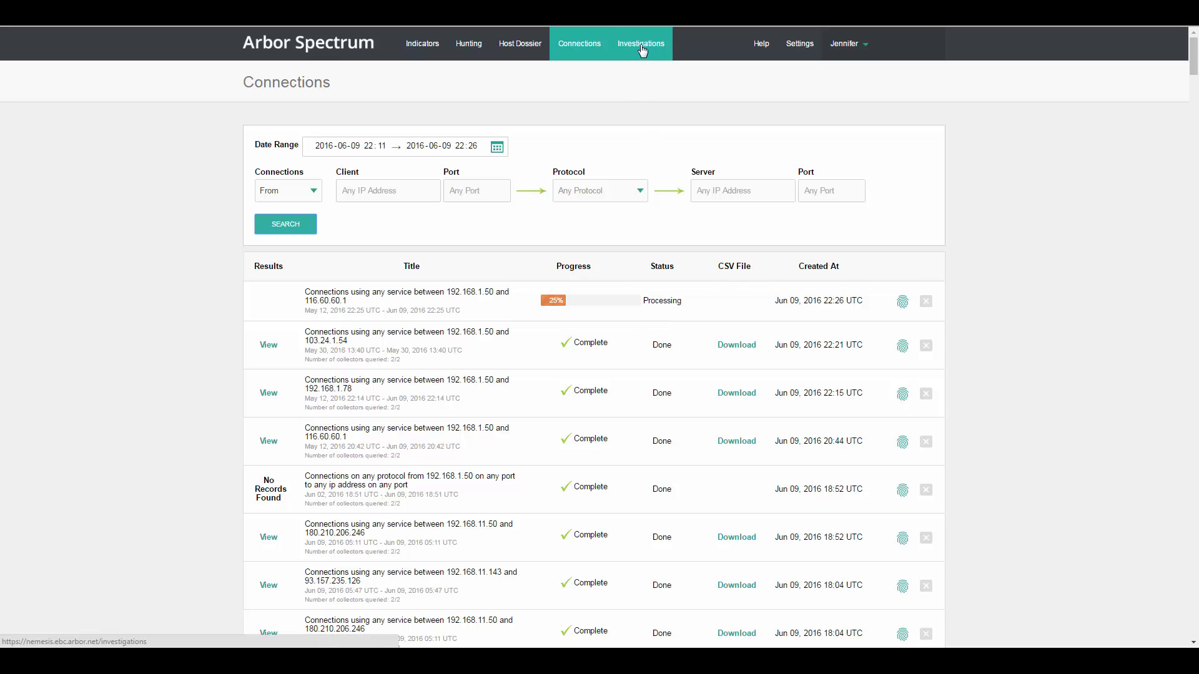
Step: Open the investigations list in a new browser tab and open the PlugX Threat Campaign investigation
{"action": "right_click", "coordinate": [642, 52]}
{"action": "left_click", "coordinate": [693, 85]}
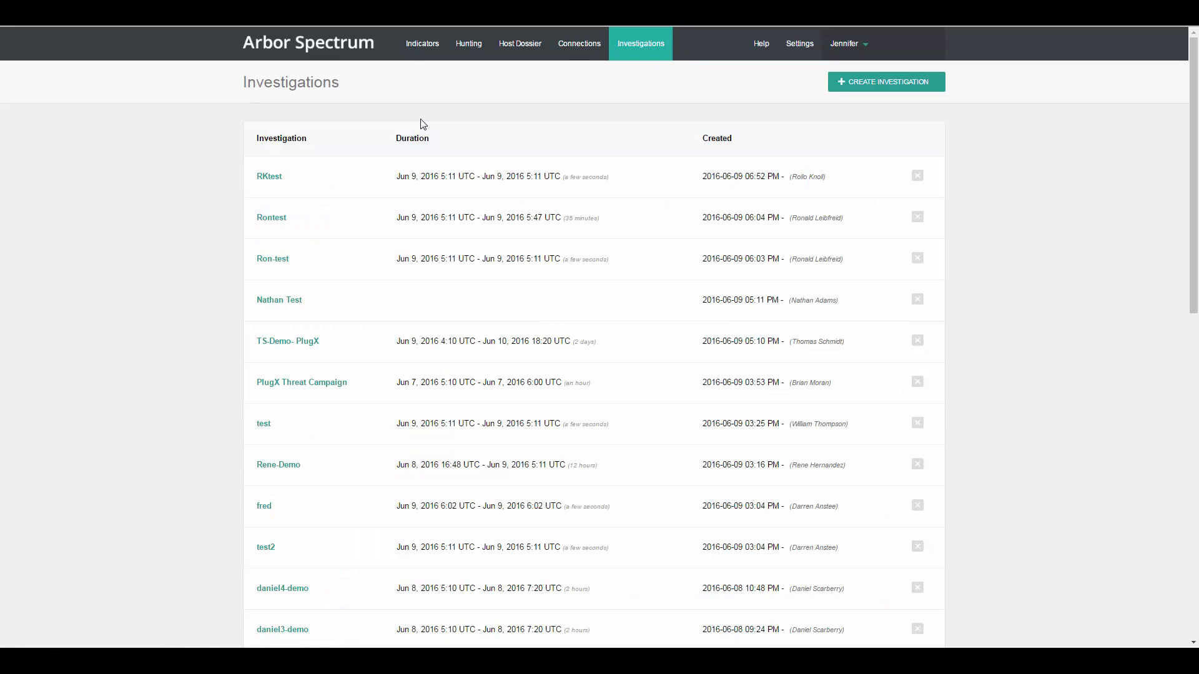
{"action": "left_click", "coordinate": [312, 389]}
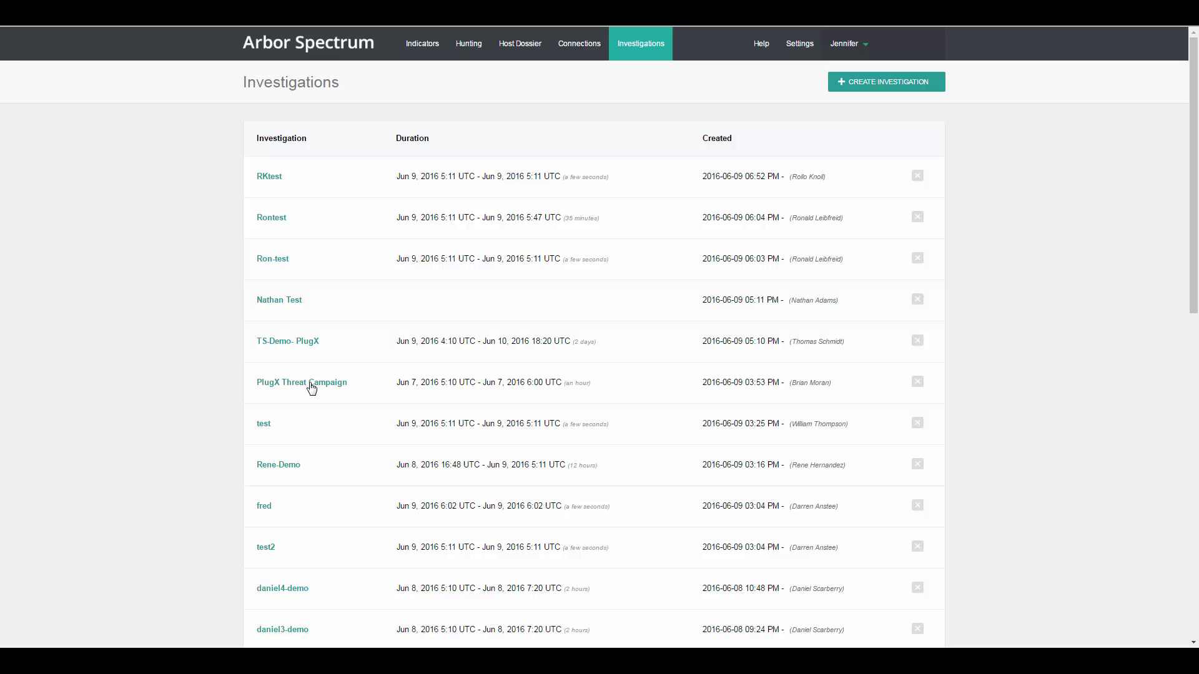